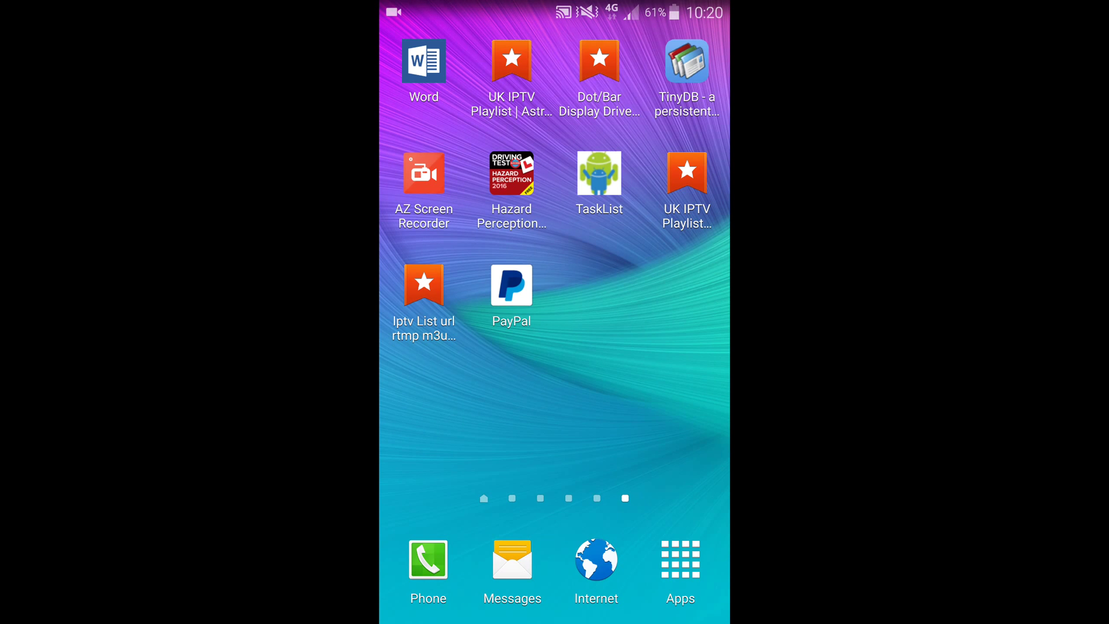
Step: Bring up the Android recent-apps overview with the Internet, Kodi and YouTube cards
key(alt+Tab)
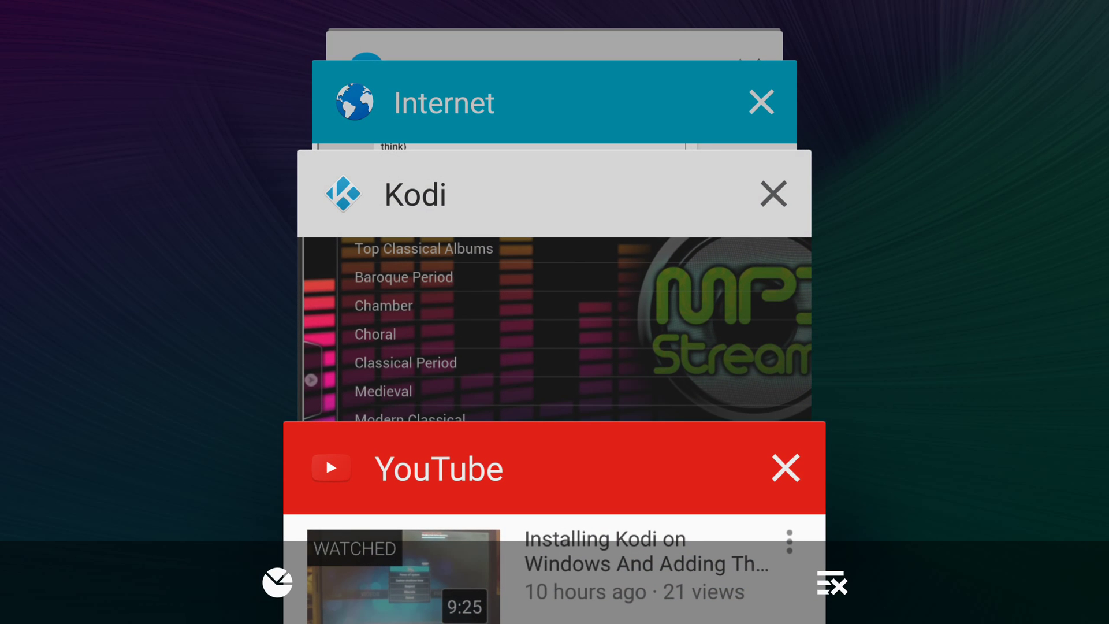
Step: Switch back to Kodi, return to its home screen and browse into the video add-ons collection
click(556, 224)
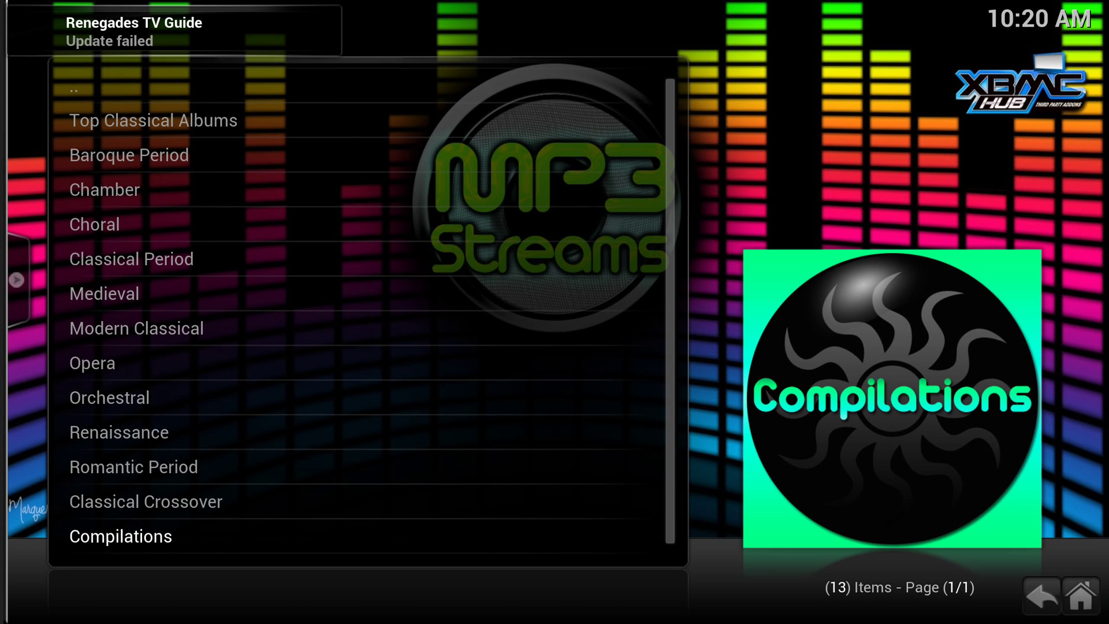
key(Escape)
key(Escape)
key(Escape)
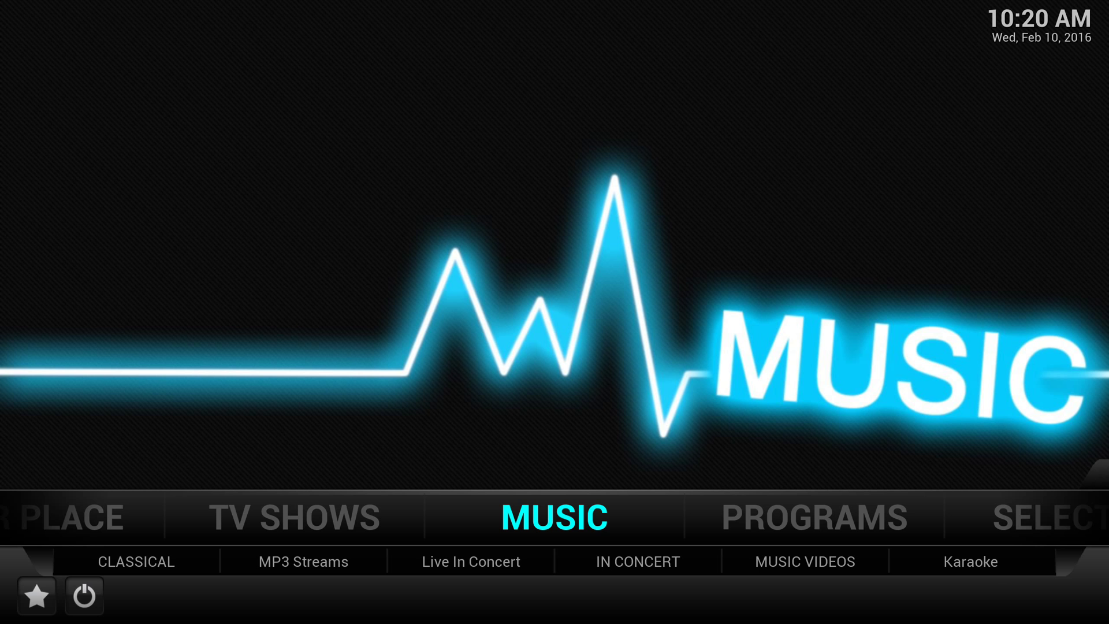
mouse_move(731, 518)
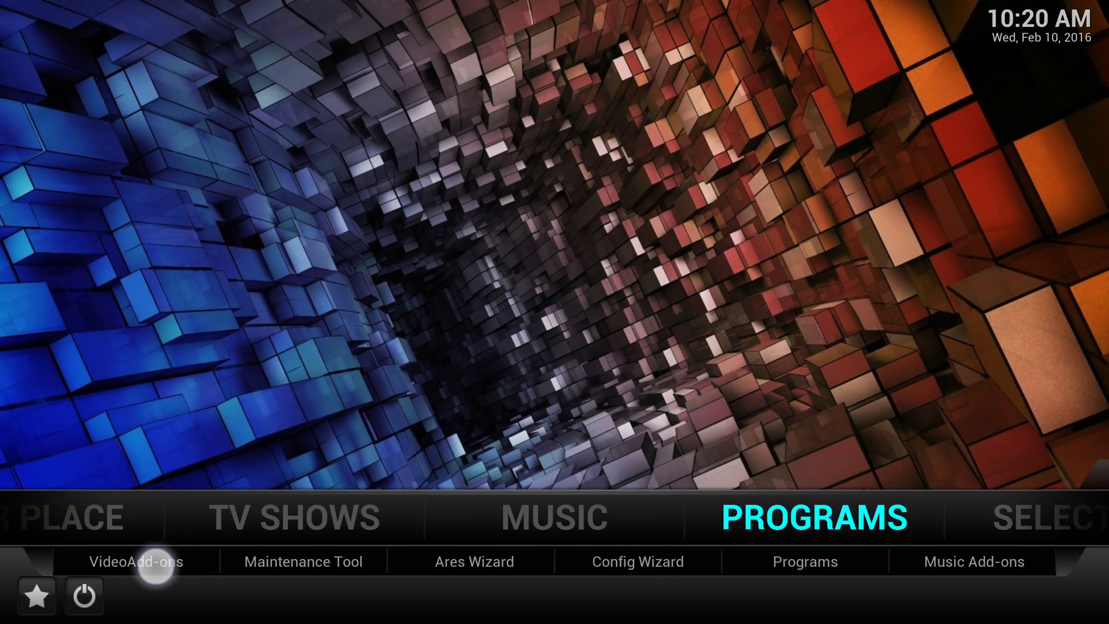
click(156, 568)
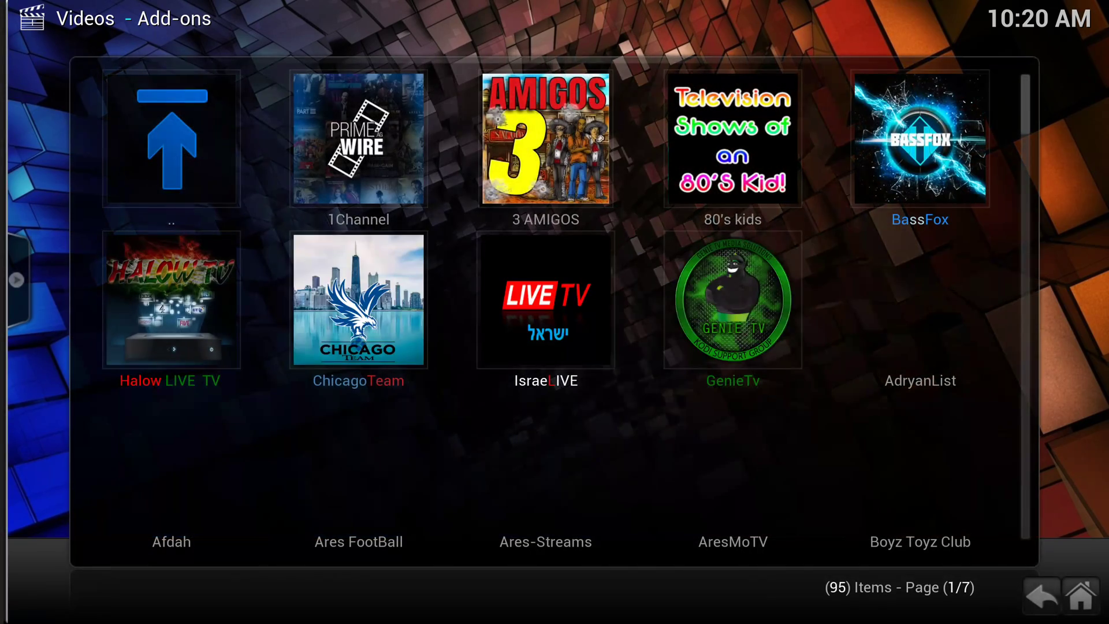
scroll(629, 445, down, 3)
scroll(556, 313, down, 4)
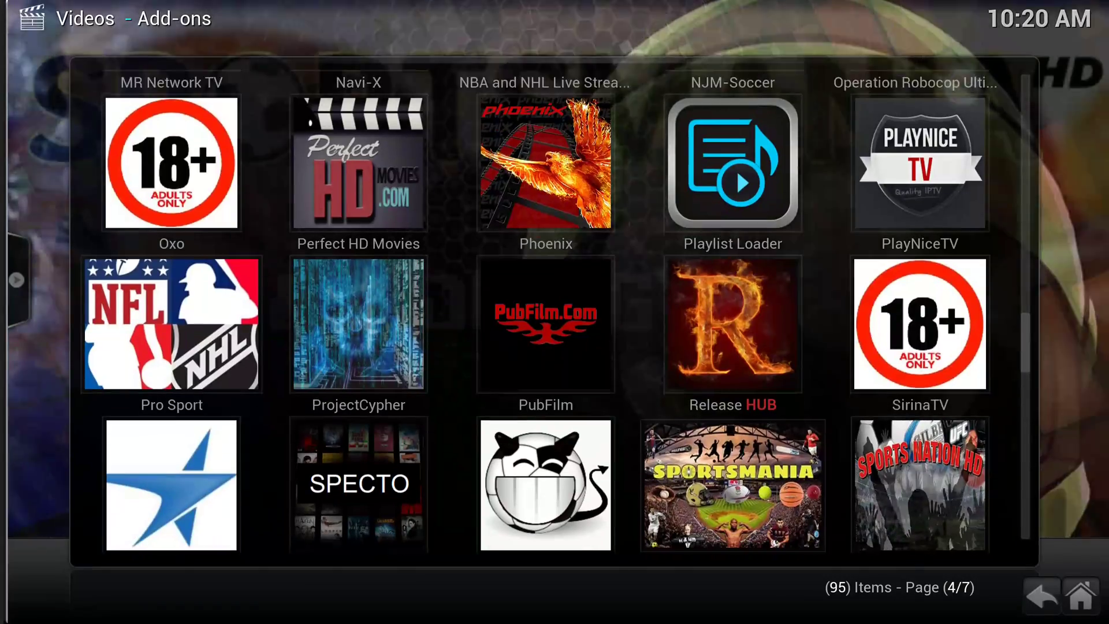
scroll(556, 312, down, 1)
scroll(555, 312, down, 3)
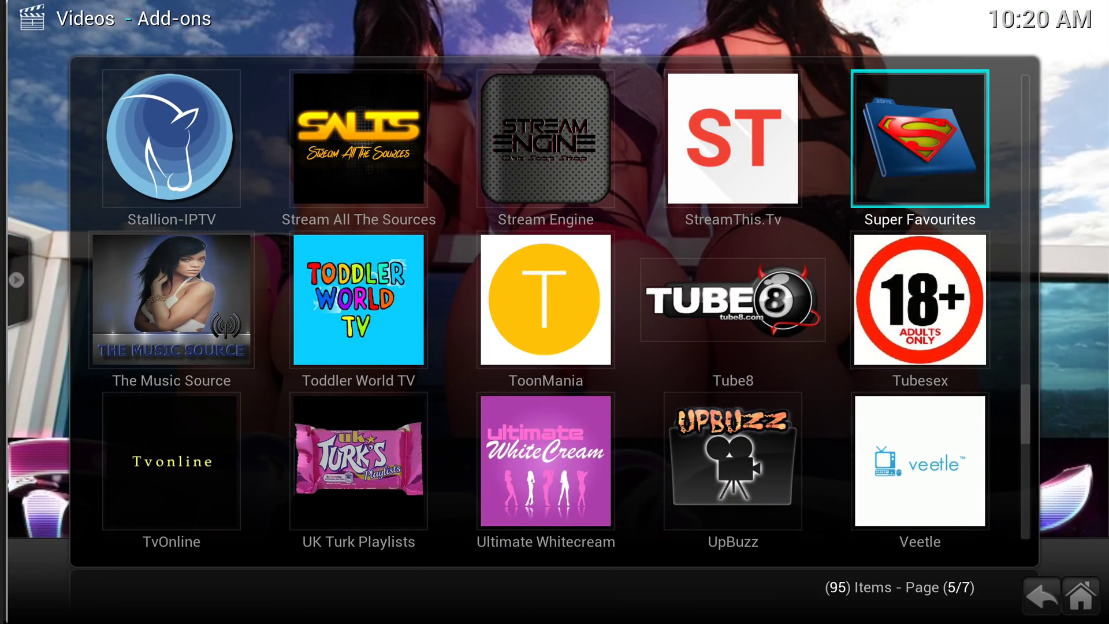
Step: Create a new Super Folder named JAZZ inside the Super Favourites add-on
click(920, 139)
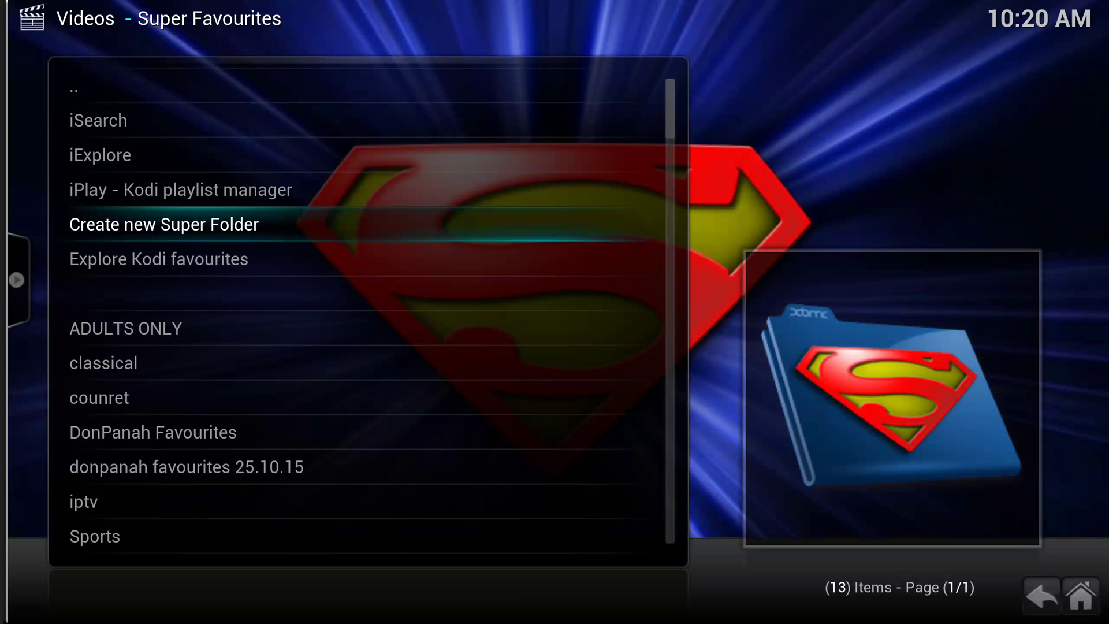
key(Return)
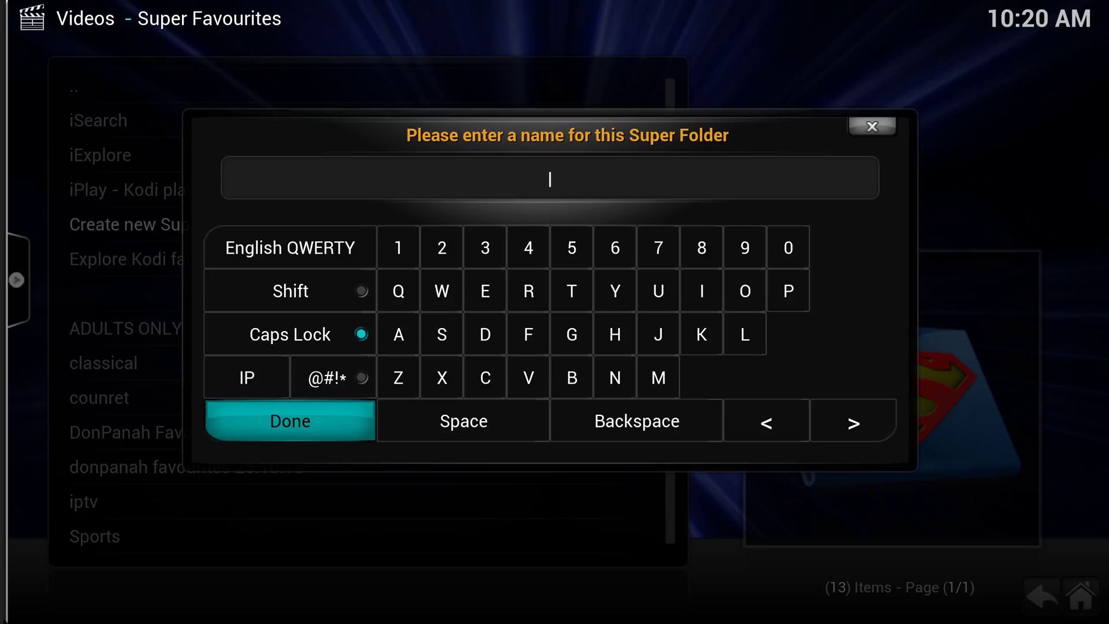
click(659, 335)
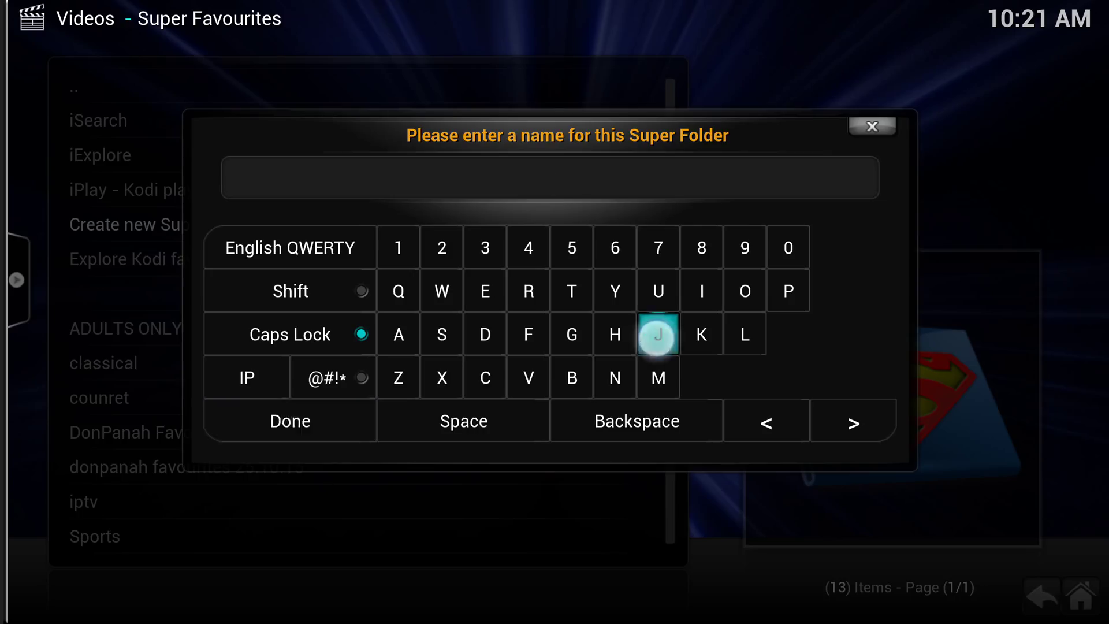
click(399, 335)
click(399, 378)
click(399, 378)
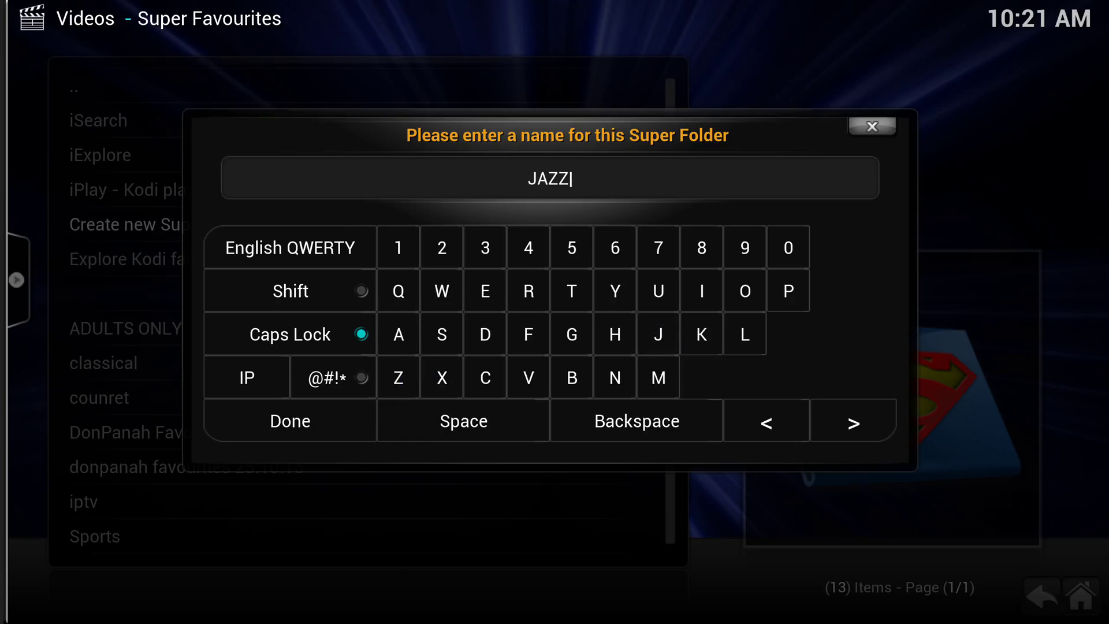
click(291, 421)
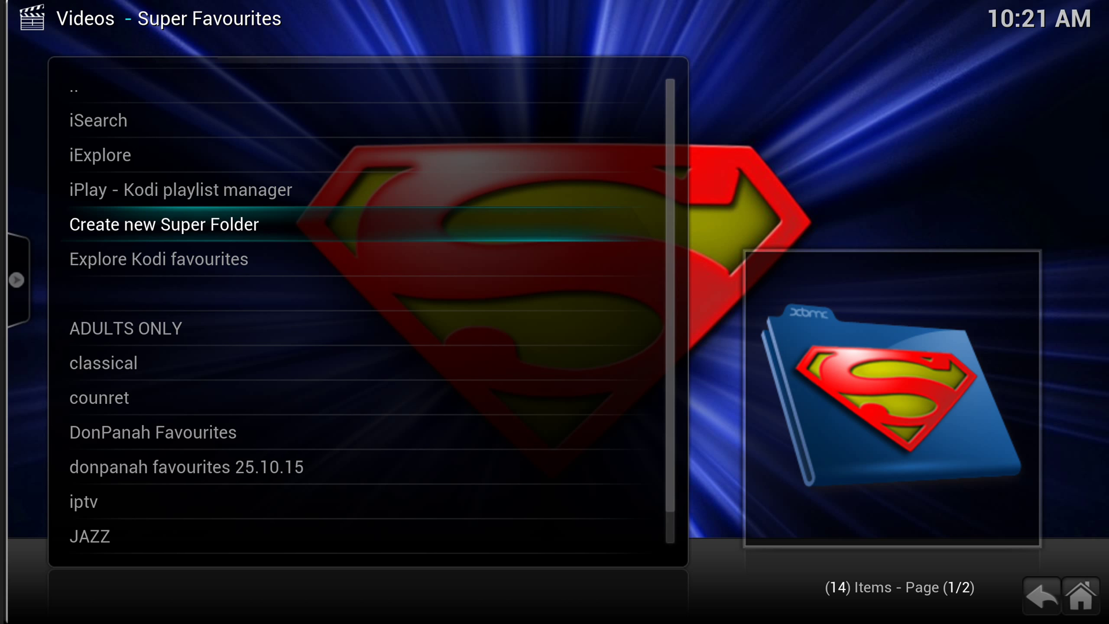
Step: Leave Super Favourites and browse the Music files view into the music add-ons collection and back
click(1043, 596)
click(1046, 594)
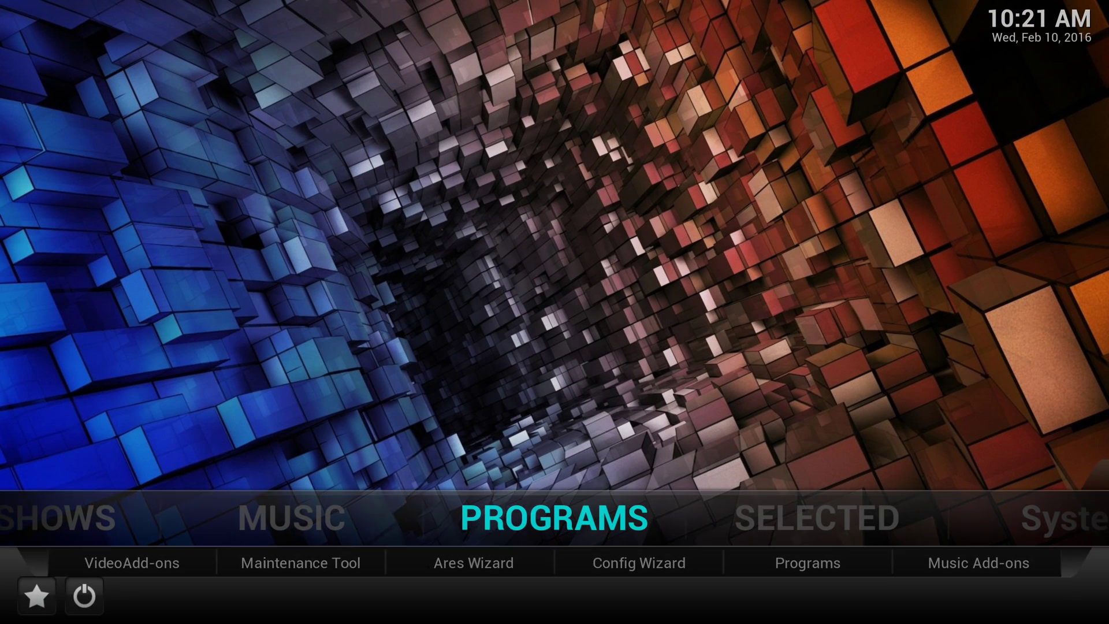
scroll(647, 517, up, 1)
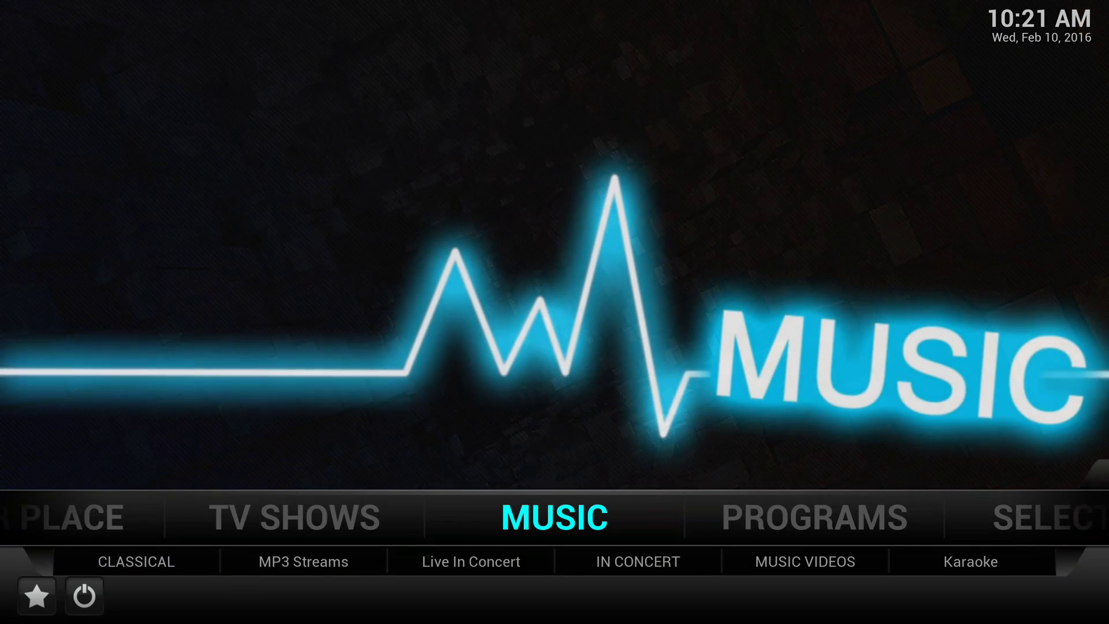
key(Return)
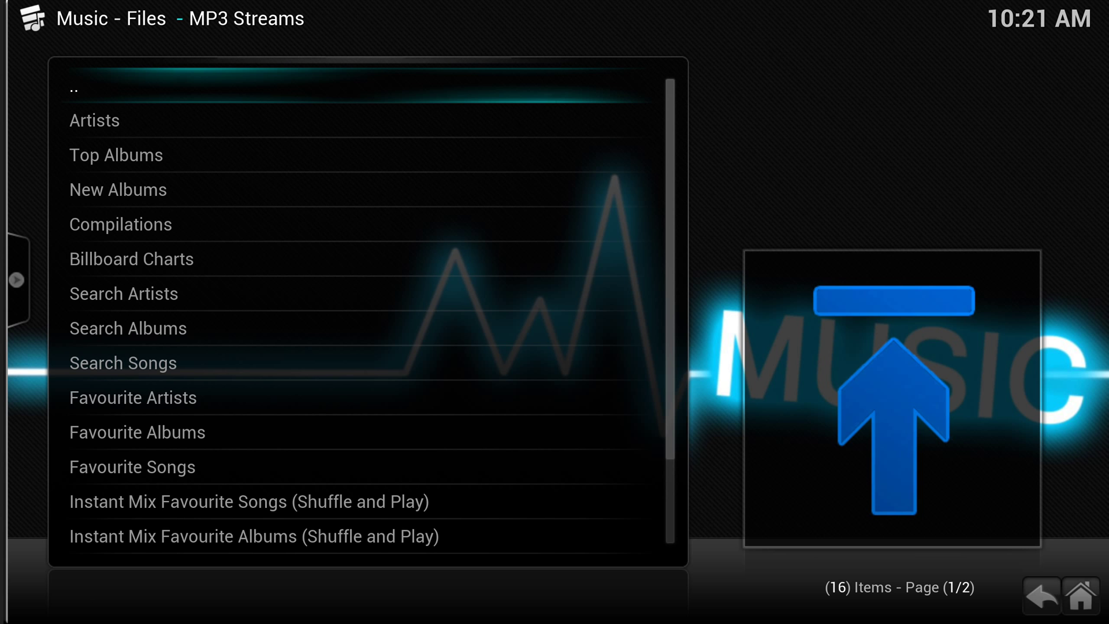
click(109, 70)
click(165, 79)
click(144, 137)
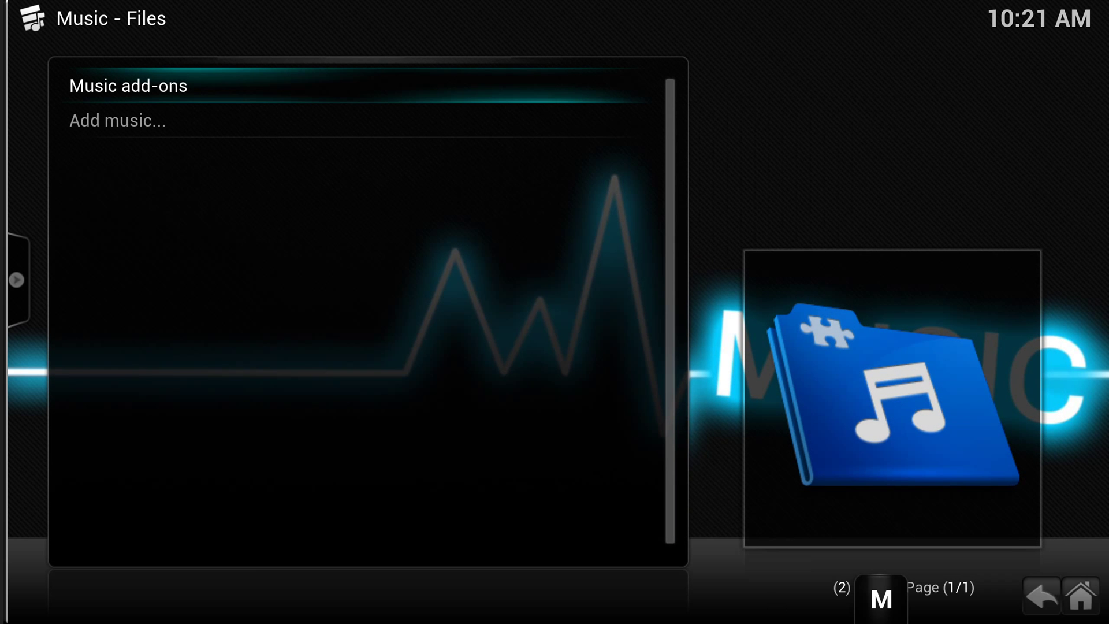
key(Escape)
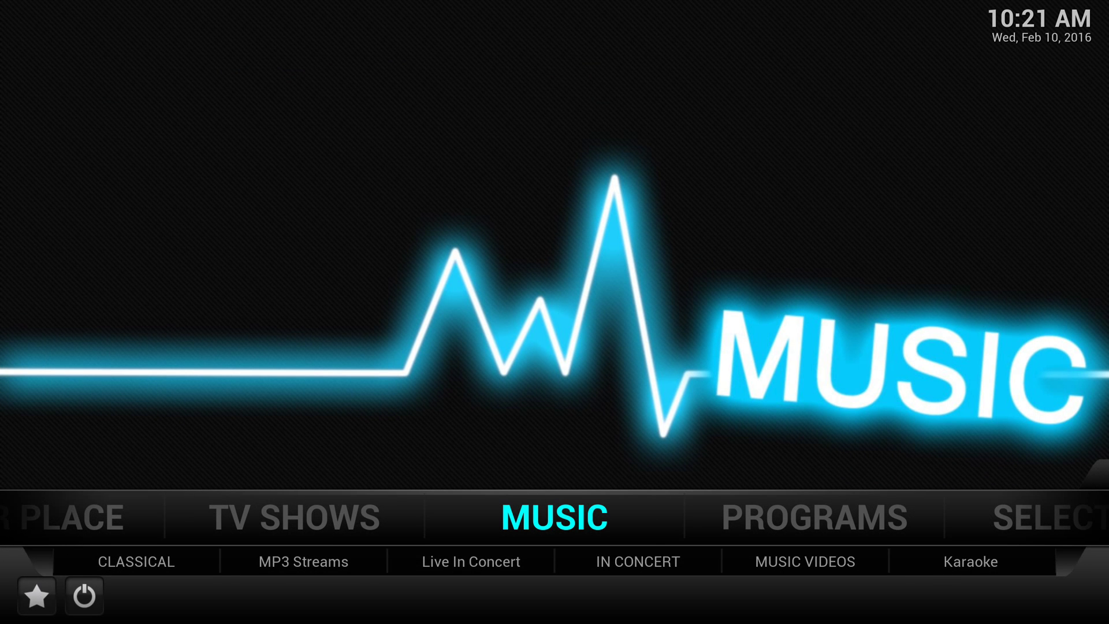
Step: Launch the MP3 Streams music add-on from the Music home submenu
key(Down)
key(Right)
key(Return)
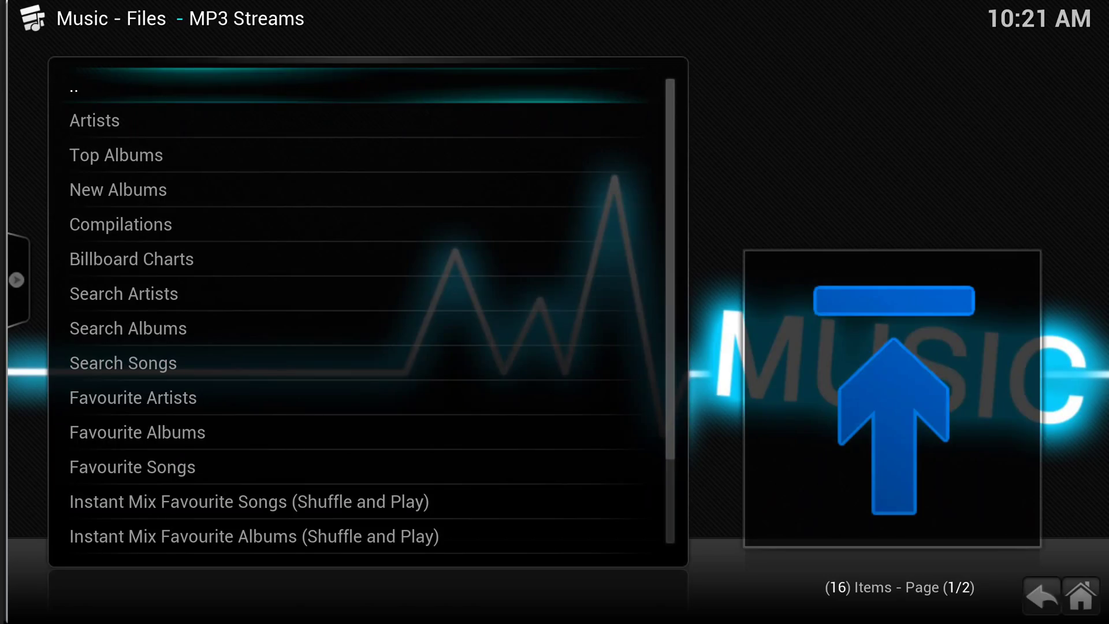
Step: Browse MP3 Streams Top Albums into the Jazz genre category list
key(Down)
key(Down)
key(Return)
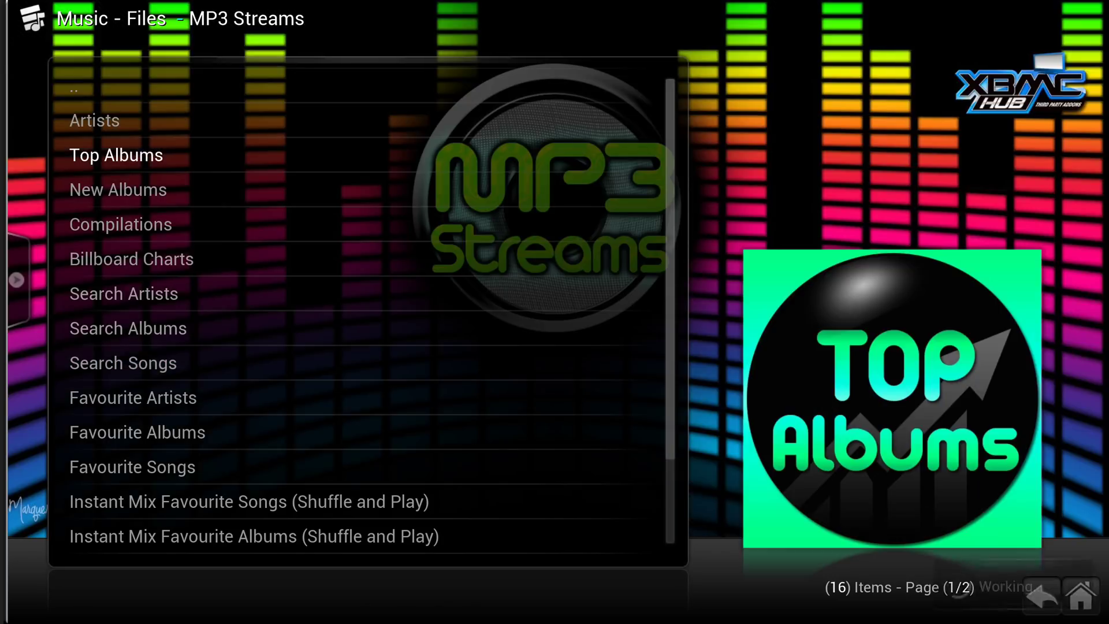
key(Down)
key(Down)
key(Down)
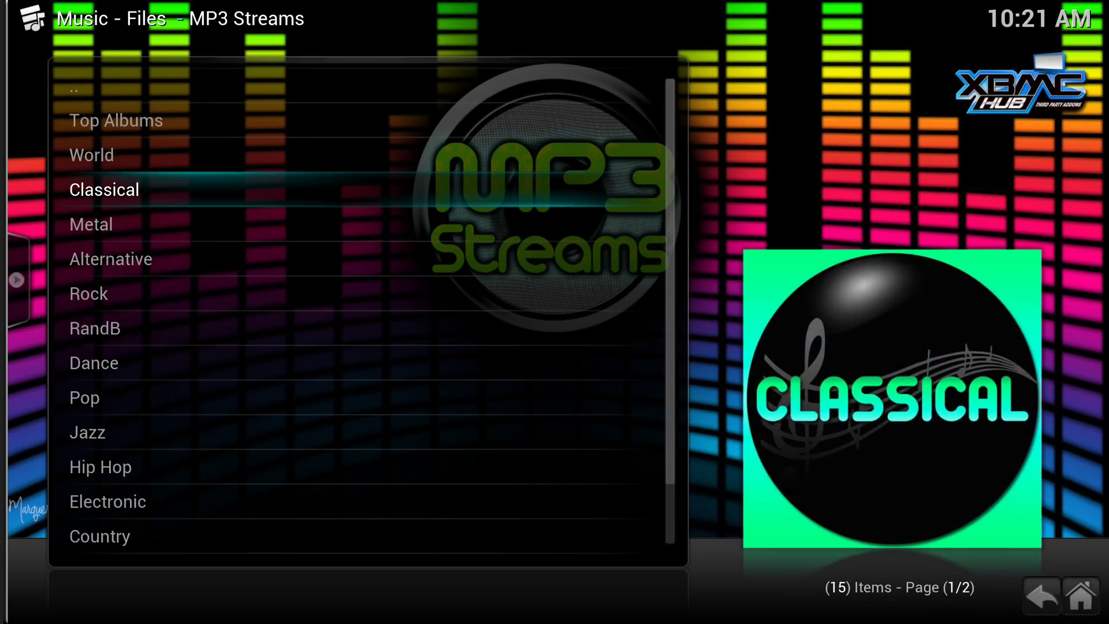
click(75, 428)
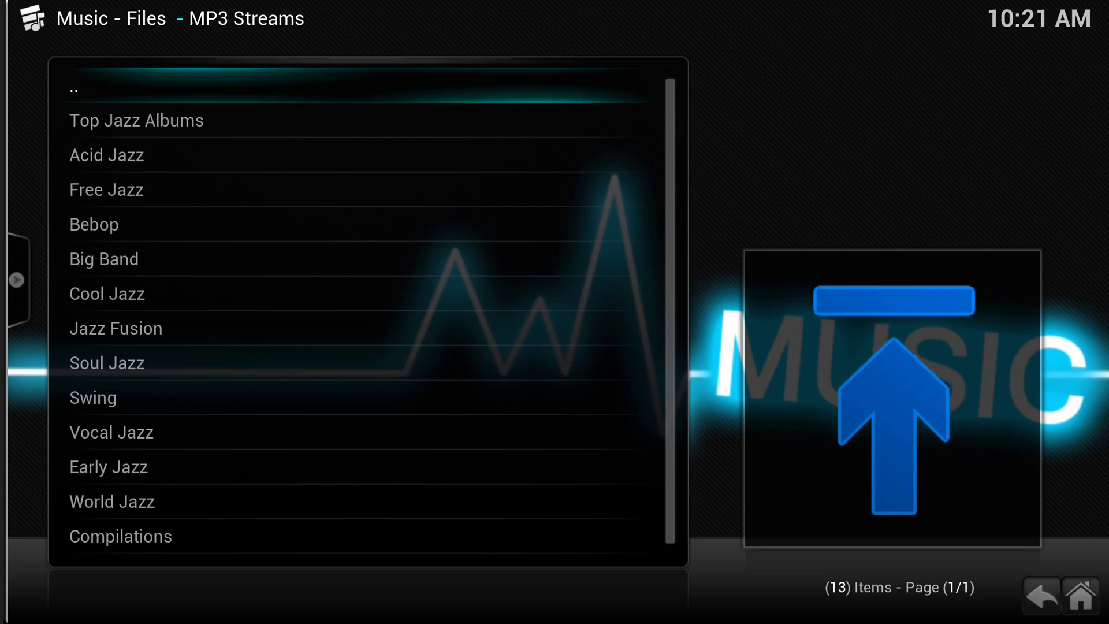
Step: Preview the Top Jazz Albums listing and return to the jazz categories
key(Down)
key(Return)
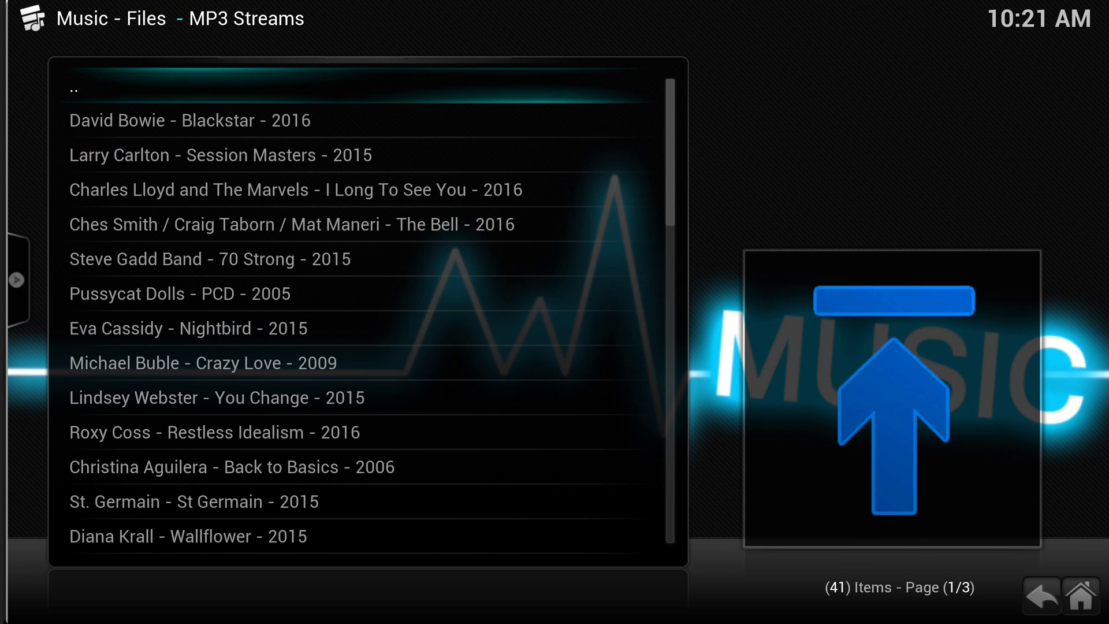
key(Return)
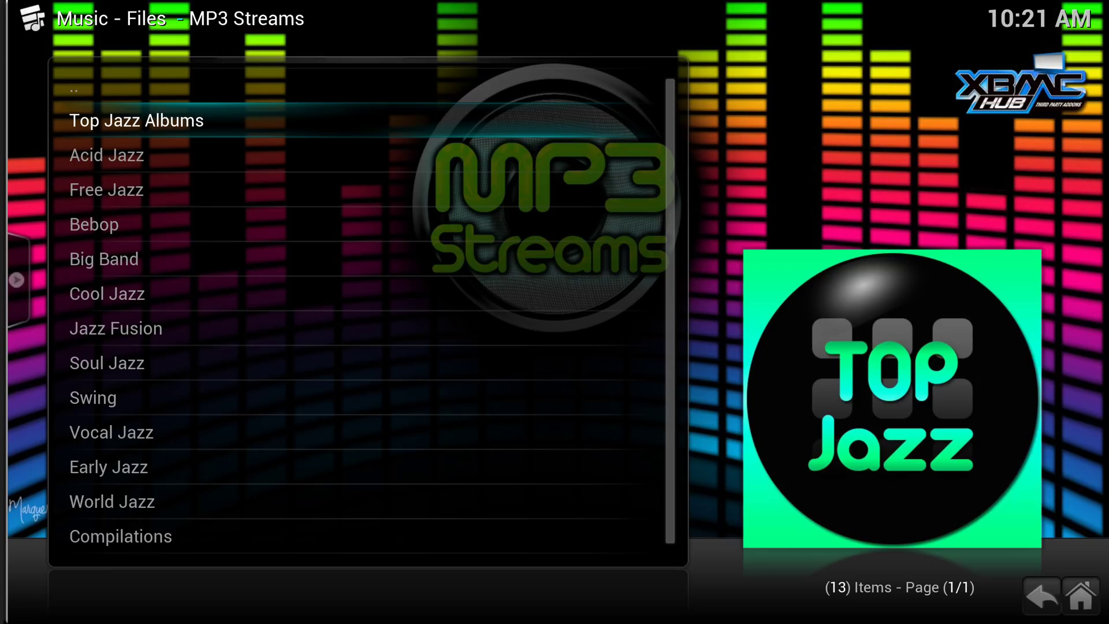
Step: Add Top Jazz Albums to Super Favourites, choosing the JAZZ folder as its destination
right_click(195, 121)
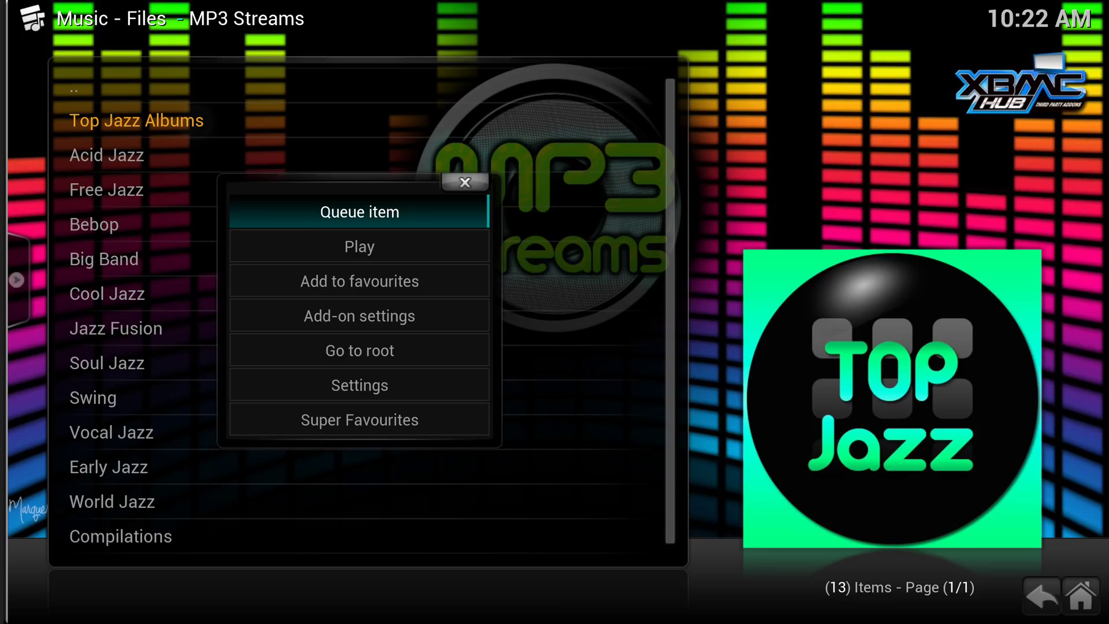
click(414, 418)
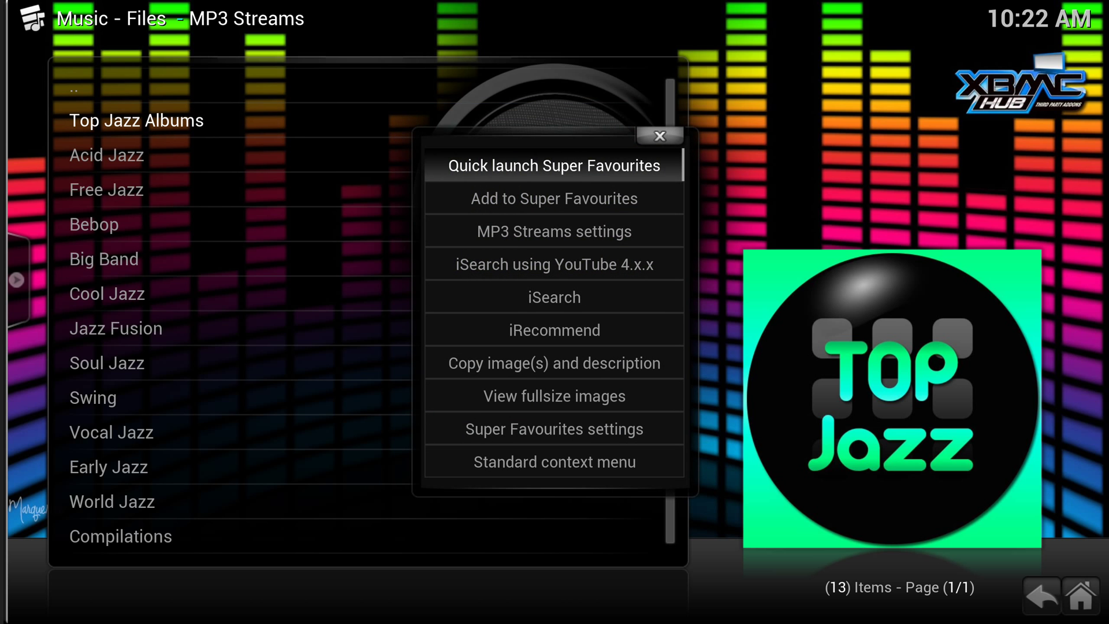
click(555, 199)
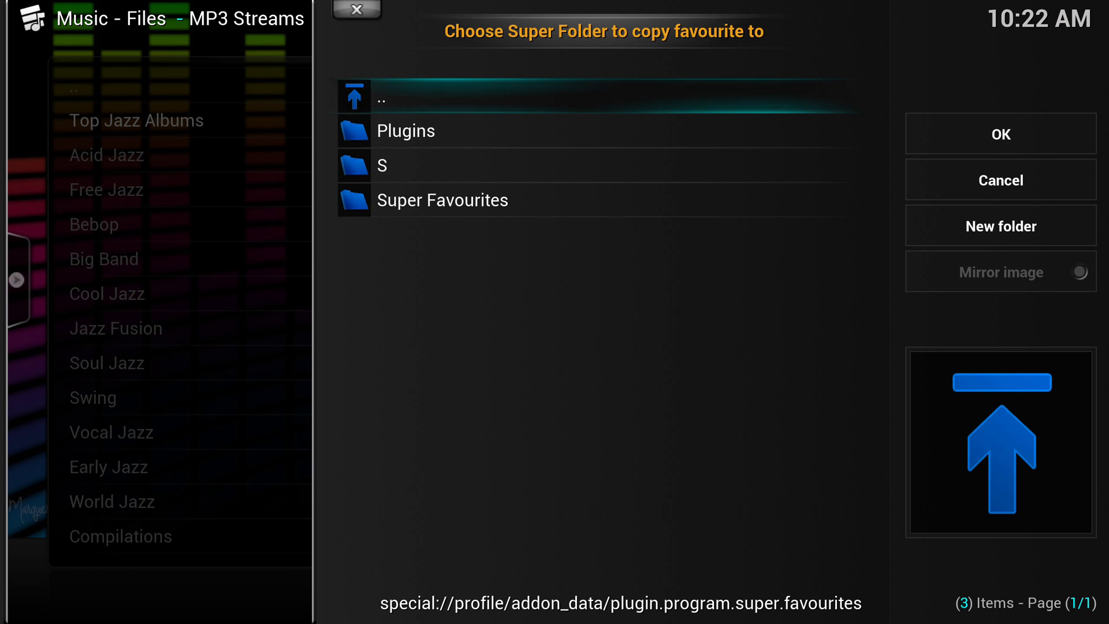
click(515, 203)
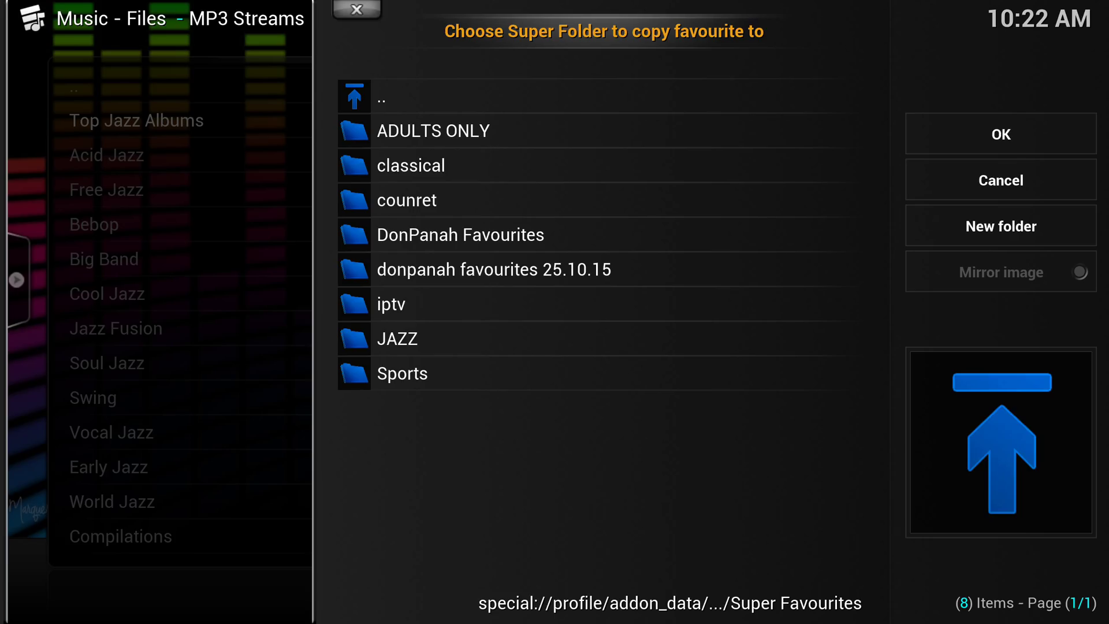
click(447, 332)
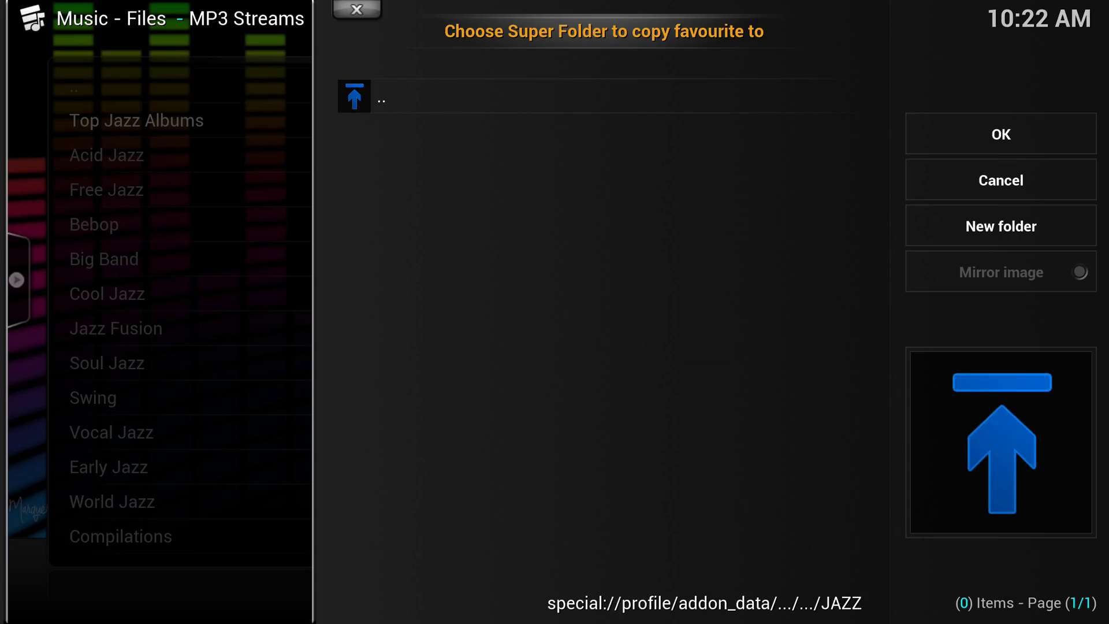
Step: Save the favourite into the JAZZ folder and back out to the Top Albums genre list
click(1015, 135)
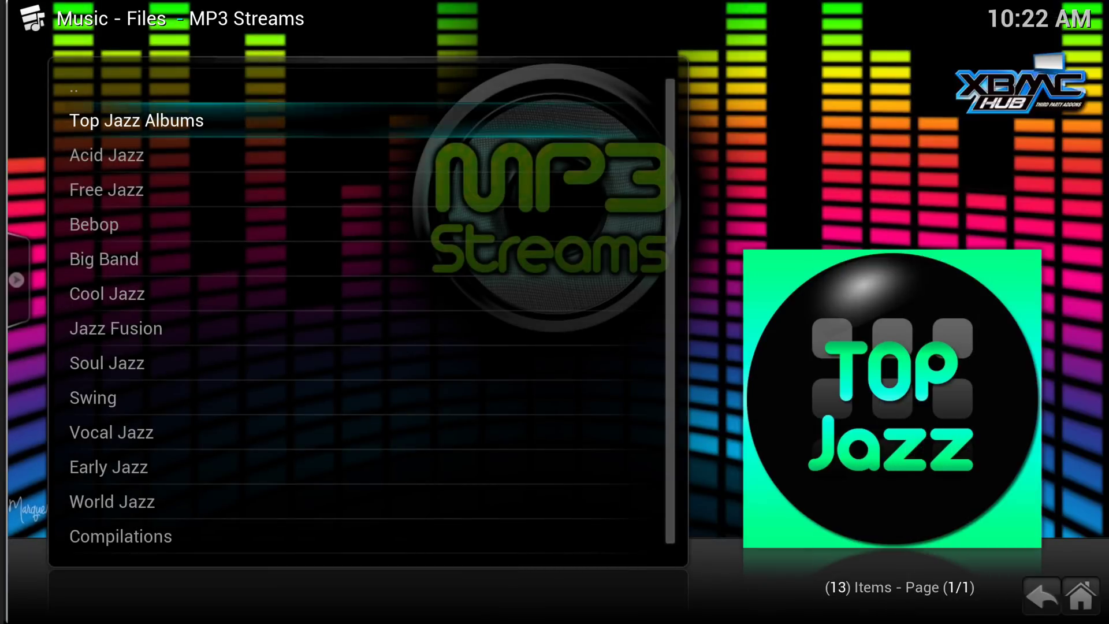
key(BackSpace)
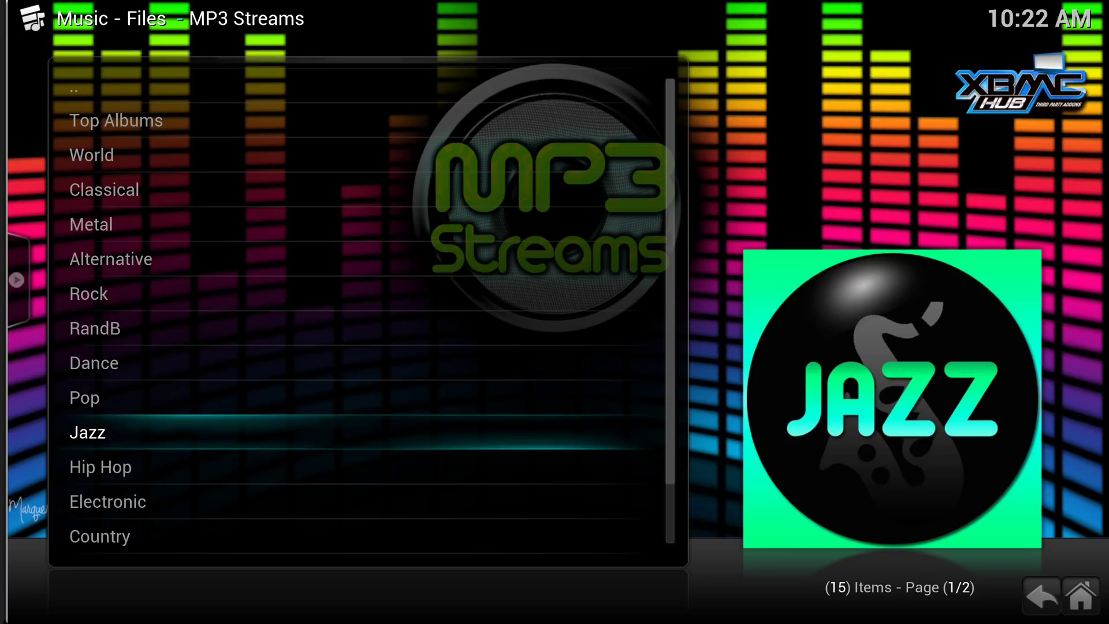
Step: Leave MP3 Streams for the Kodi home screen and move the home menu to System
key(BackSpace)
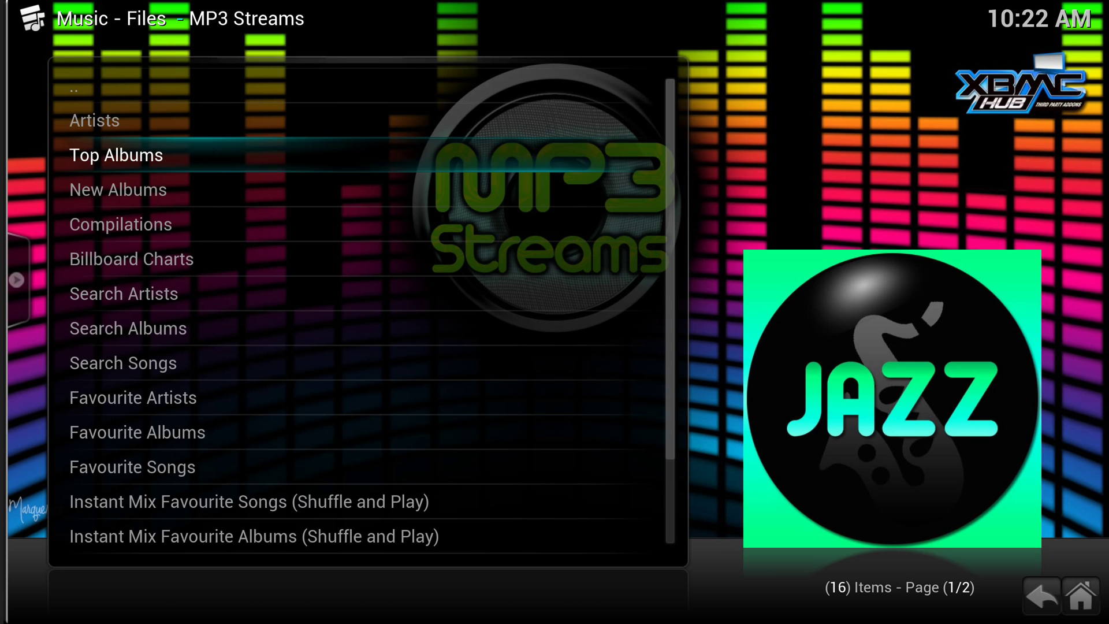
click(1081, 596)
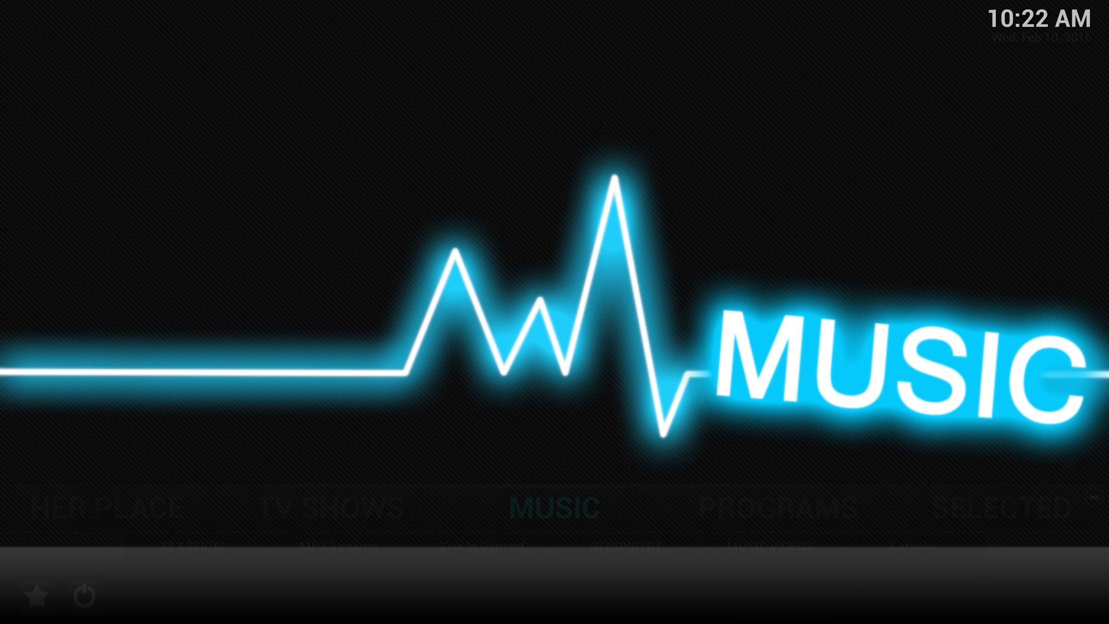
drag(694, 558, 268, 557)
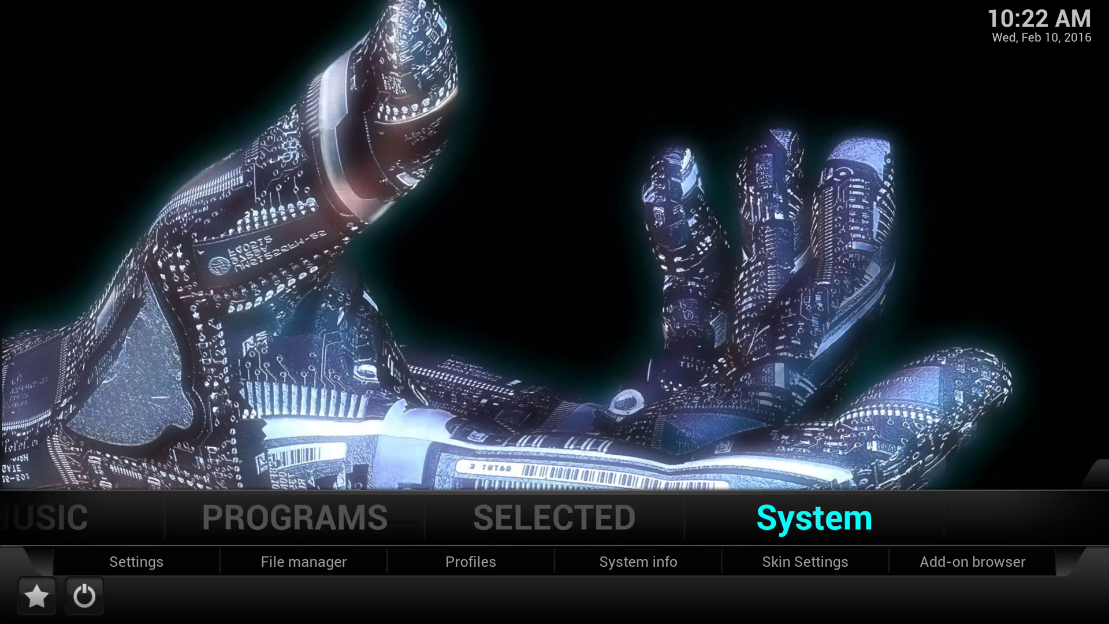
Step: Enter the Skin settings and scroll through the Home Menu items list
click(136, 562)
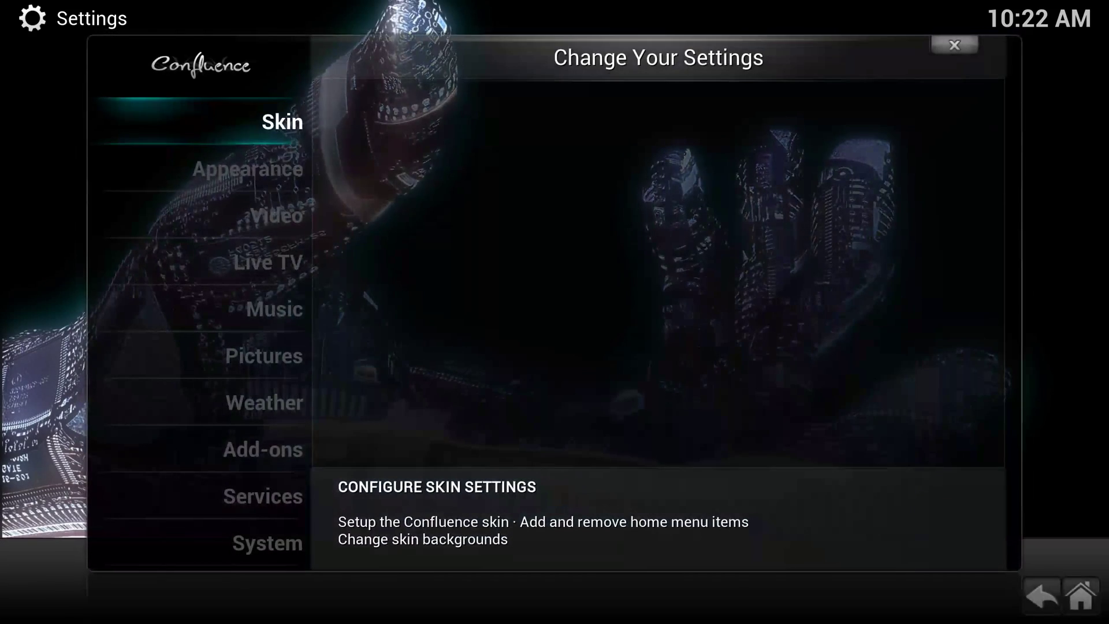
click(283, 121)
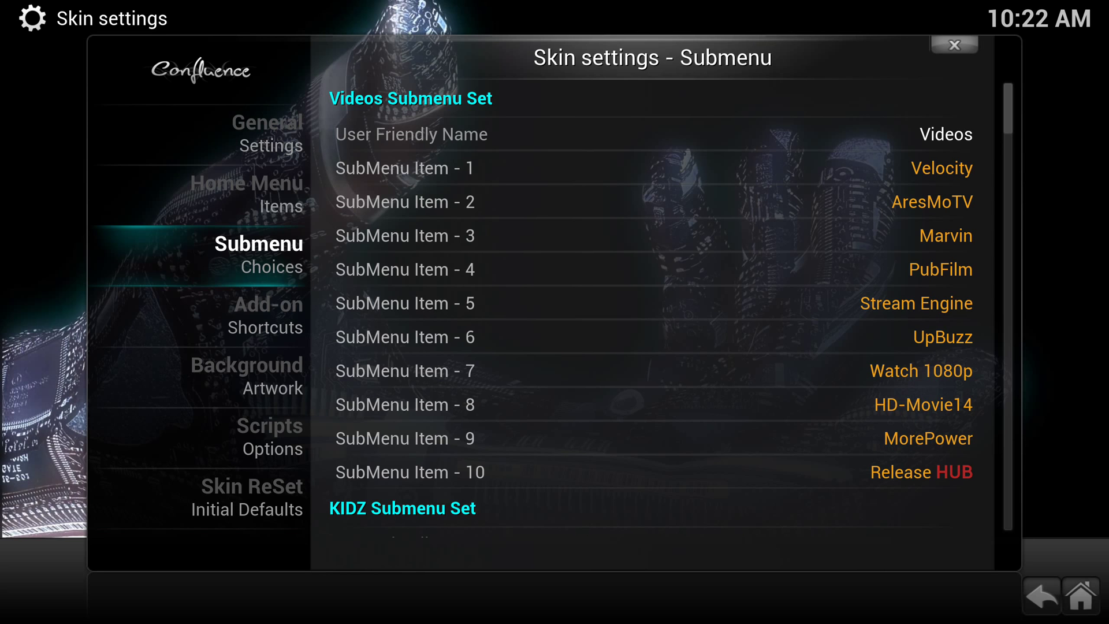
click(174, 199)
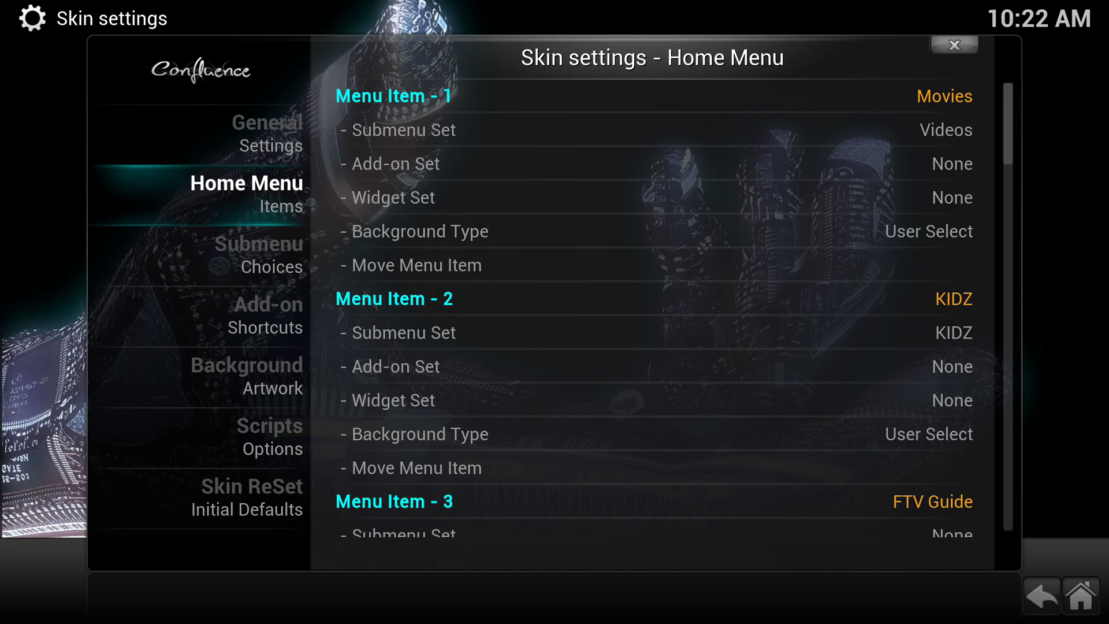
drag(676, 286, 668, 162)
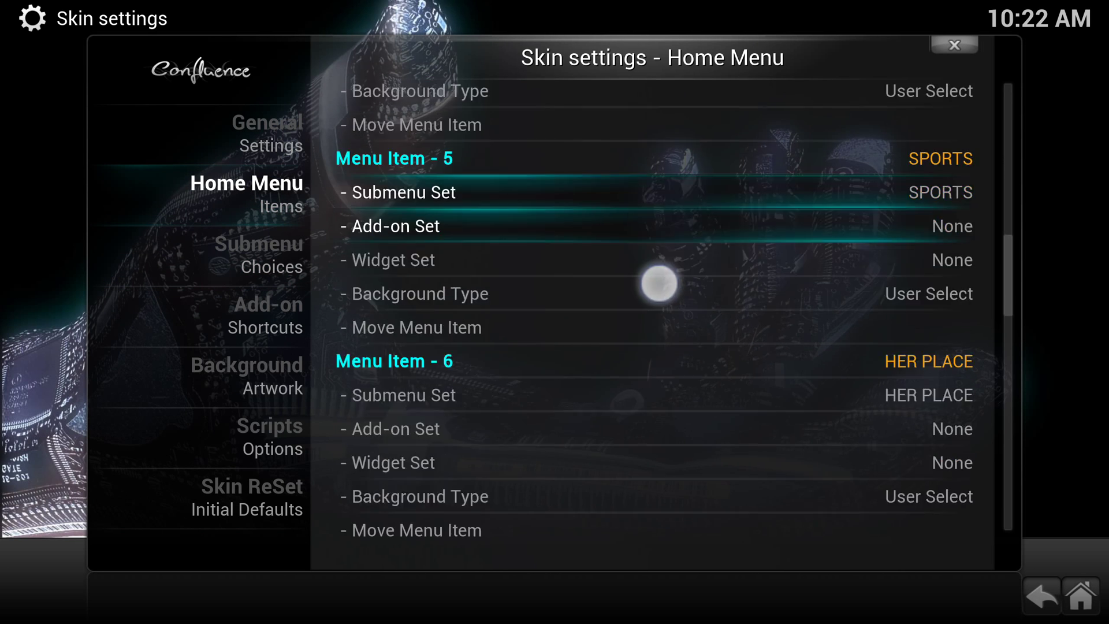
drag(659, 283, 652, 176)
mouse_move(650, 416)
mouse_down()
mouse_move(648, 301)
mouse_move(649, 322)
mouse_up()
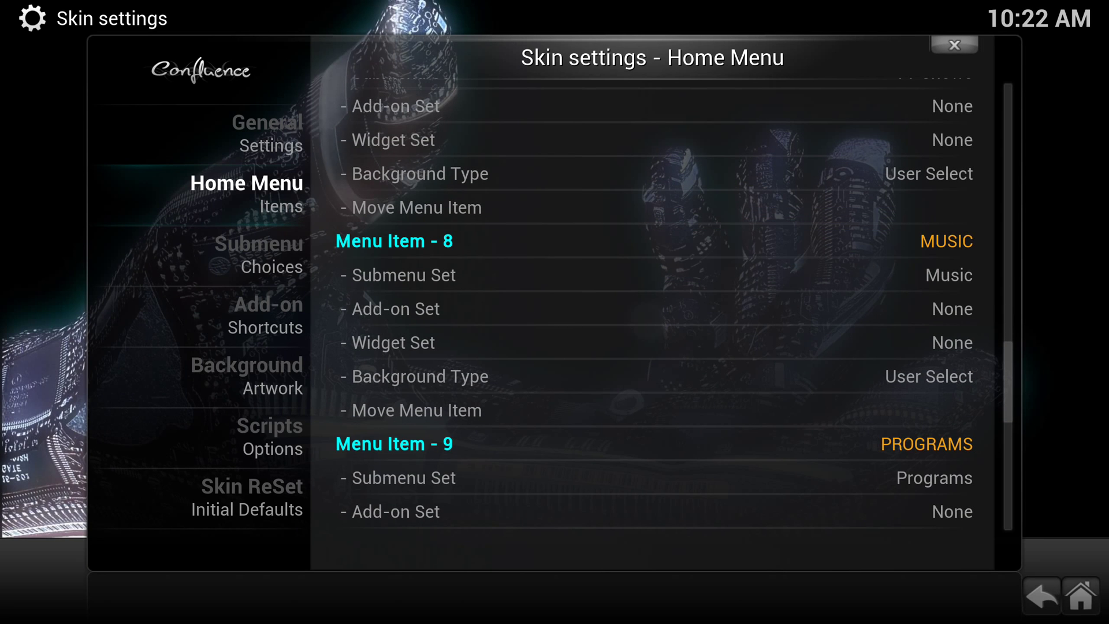
Step: Show the Submenu Choices settings and scroll to the Music Submenu Set
click(258, 255)
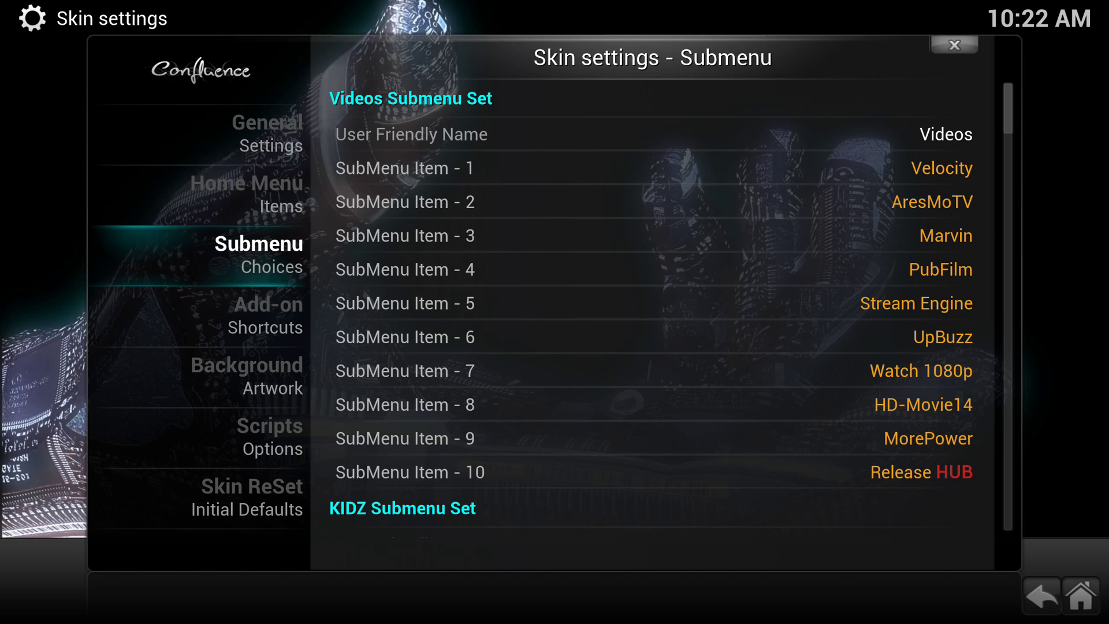
mouse_move(668, 405)
mouse_down()
mouse_move(645, 203)
mouse_move(651, 144)
mouse_up()
drag(618, 366, 666, 159)
drag(613, 333, 604, 183)
drag(671, 376, 671, 250)
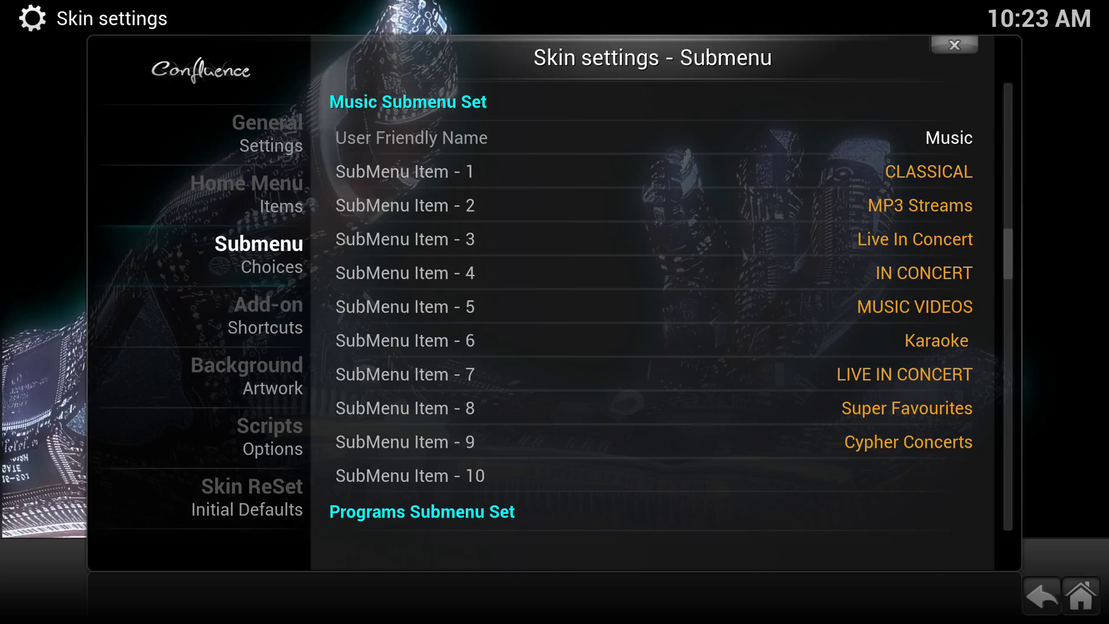
Step: Start replacing the Music submenu's fourth item, IN CONCERT, and list the Videos menu sub-options
click(941, 268)
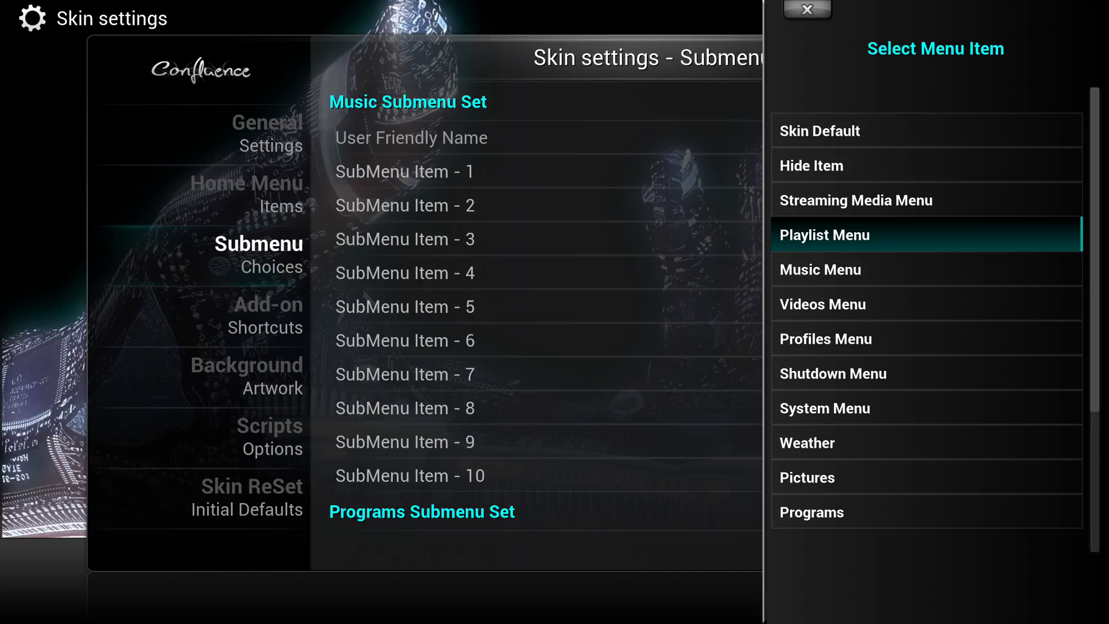
click(823, 304)
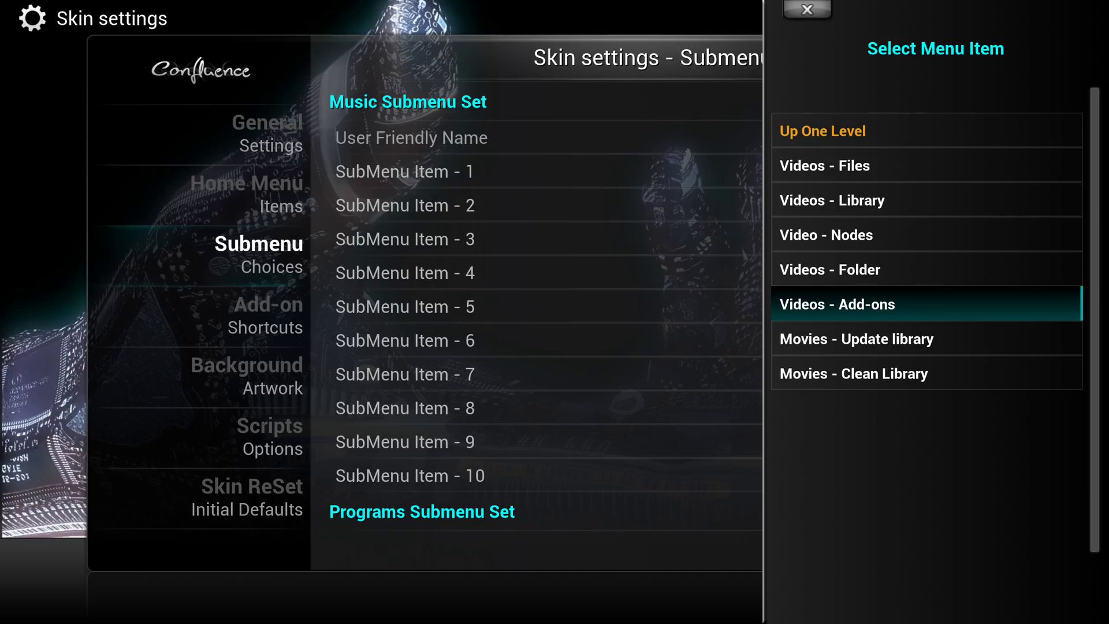
Step: Choose a Video Nodes link target and browse into the Video add-ons folder
key(Up)
key(Up)
key(Return)
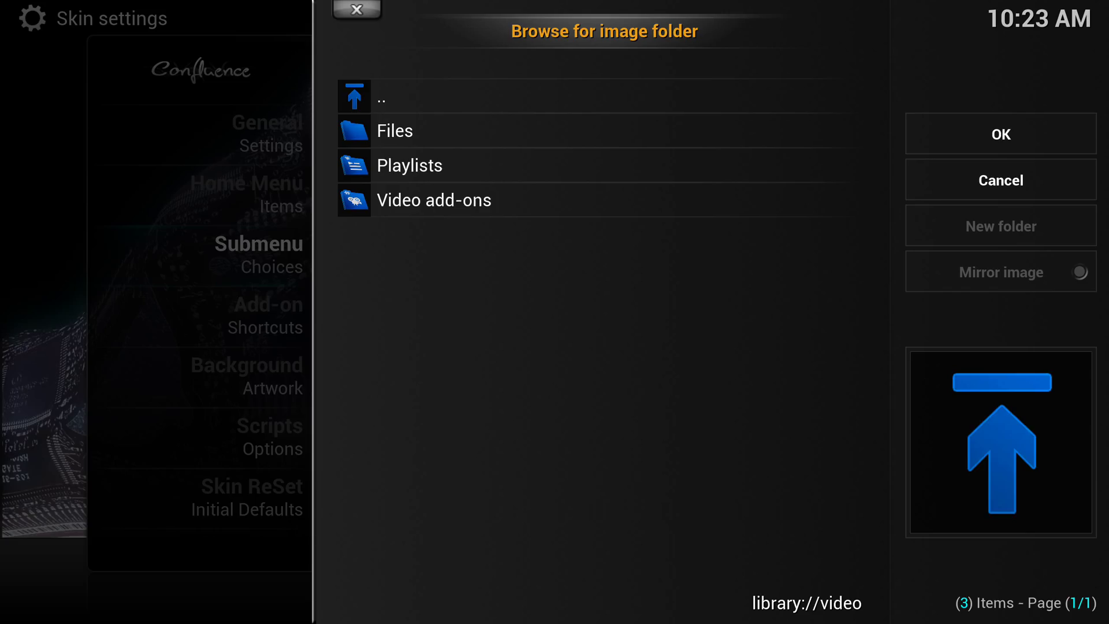
click(484, 204)
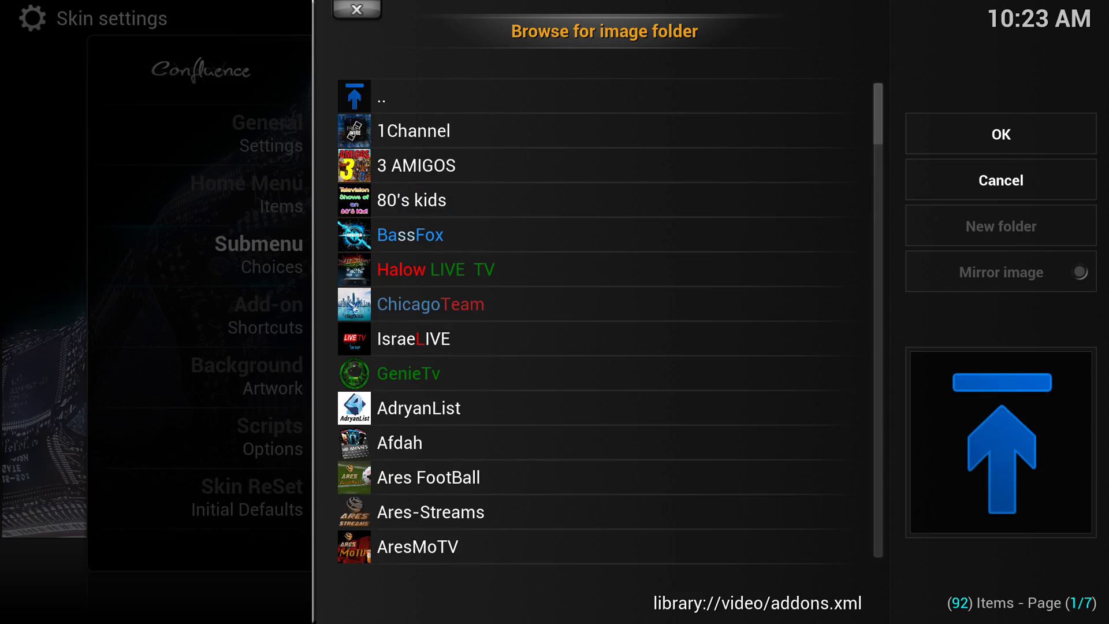
Step: Navigate into the Super Favourites add-on and its JAZZ folder listing Top Jazz Albums
drag(619, 473, 651, 77)
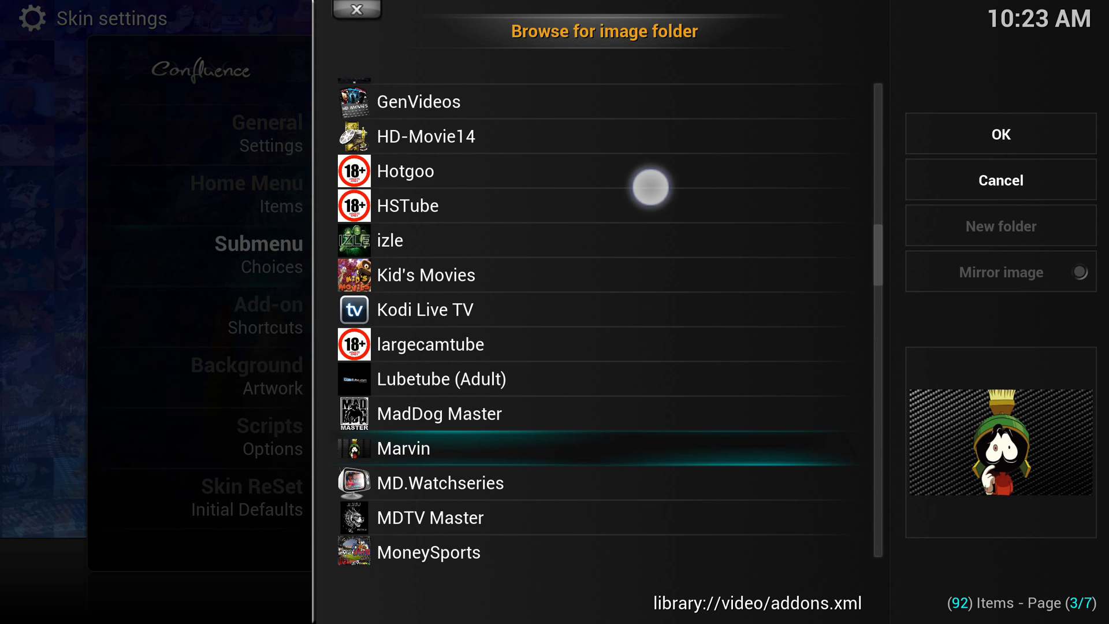
drag(652, 181, 653, 52)
mouse_move(632, 384)
mouse_down()
mouse_move(682, 188)
mouse_move(743, 98)
mouse_up()
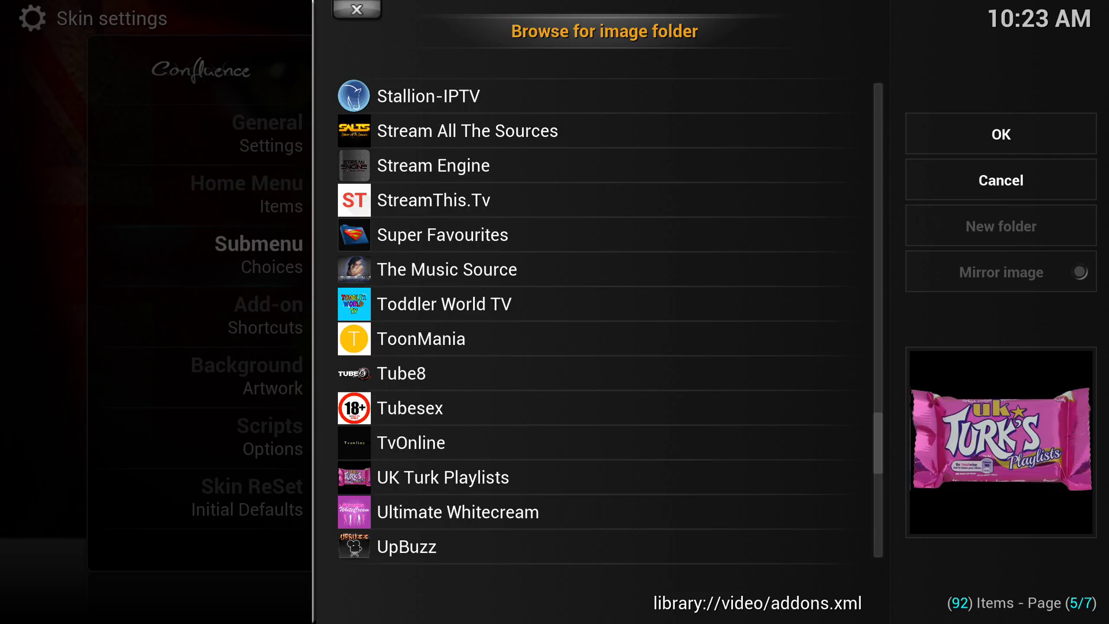
click(443, 235)
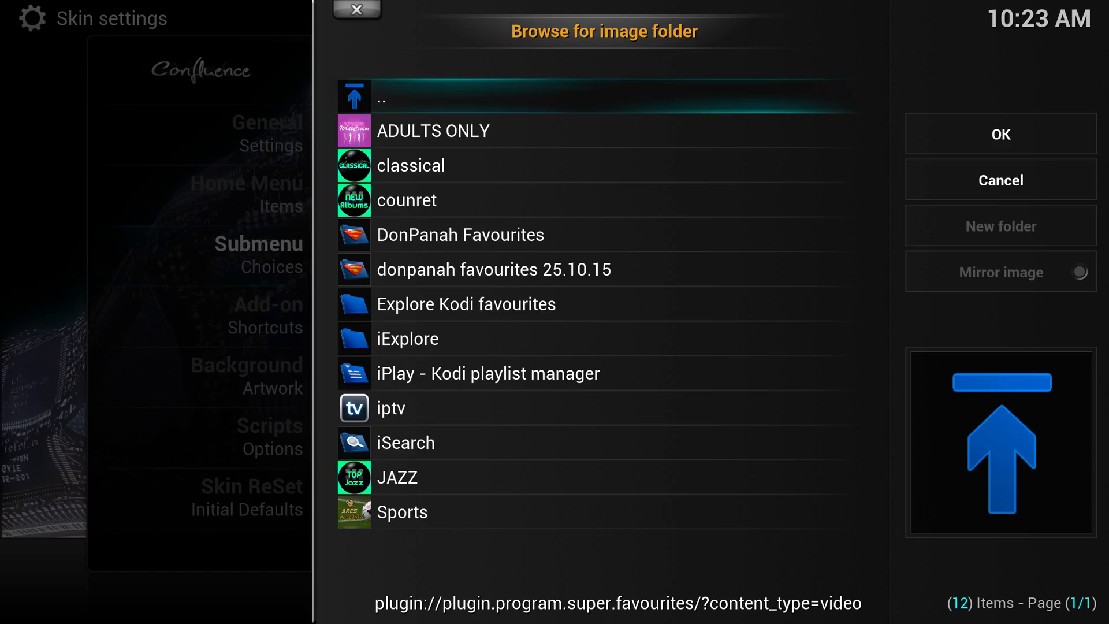
click(397, 477)
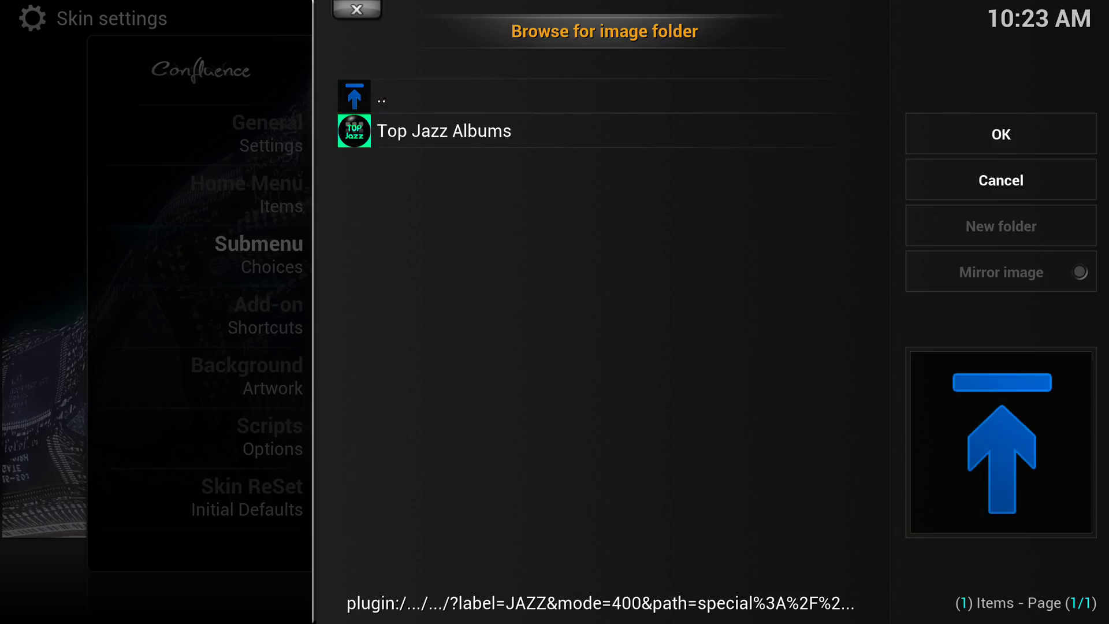
Step: Select Top Jazz Albums as the target, clear the default Nodes label and type 'Jazz'
key(Down)
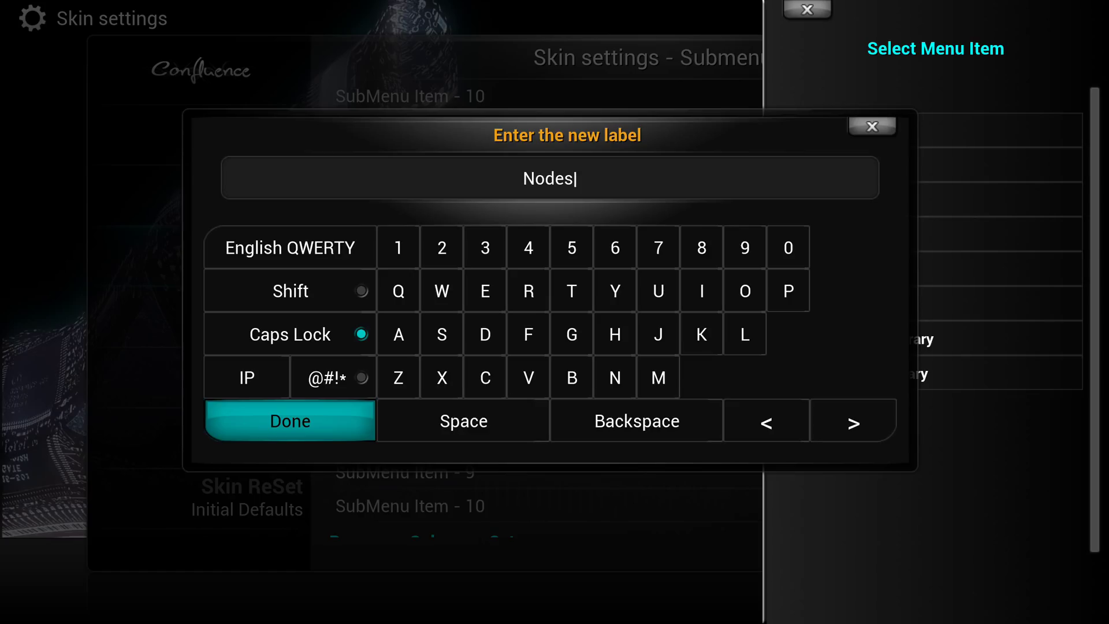
click(664, 425)
click(664, 425)
click(667, 425)
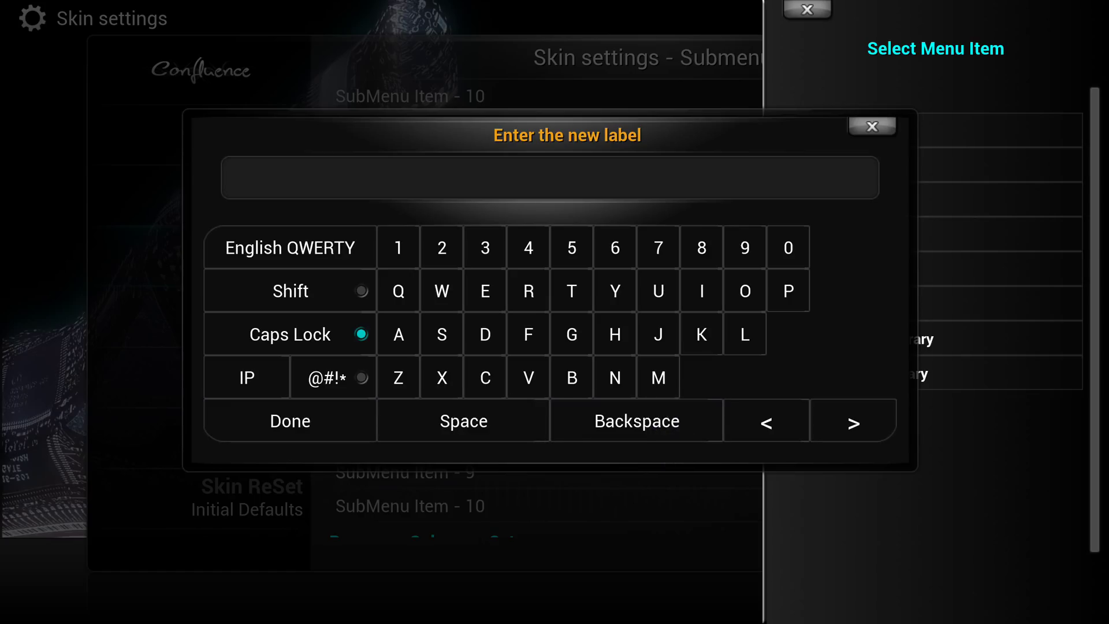
click(349, 336)
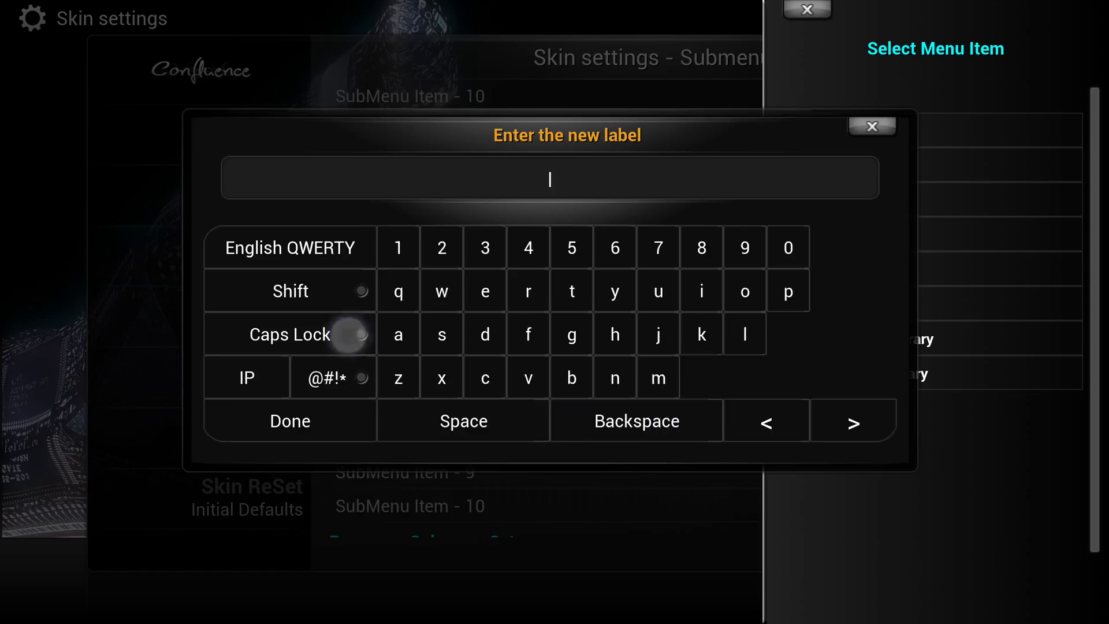
click(326, 290)
click(659, 334)
click(399, 334)
click(399, 378)
click(399, 377)
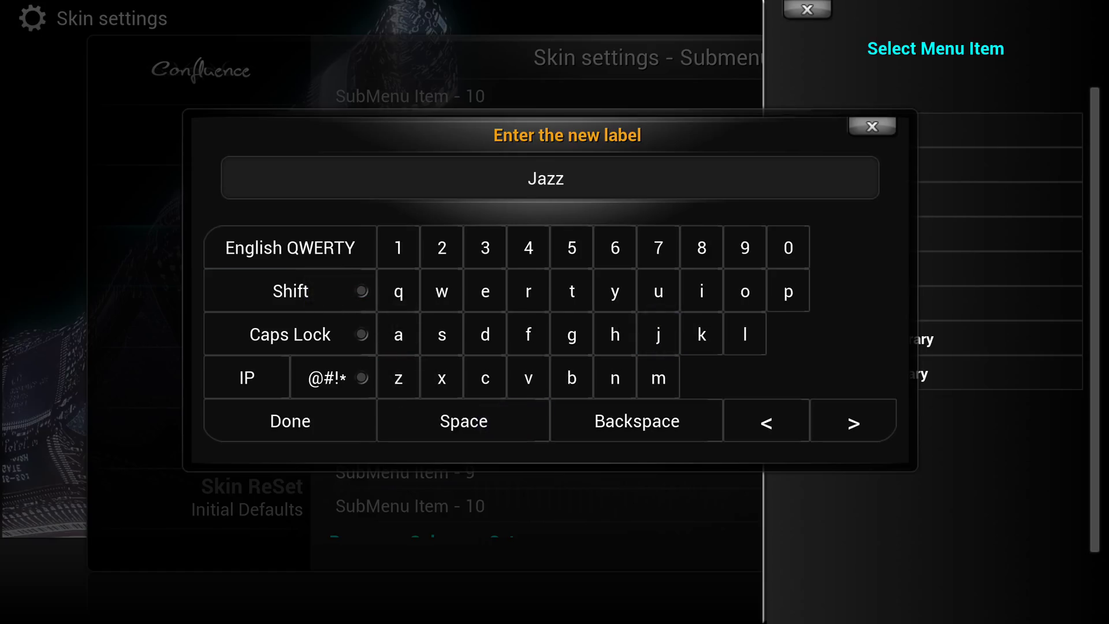
Step: Finish the label as 'Jazz Albums', save it and leave the skin settings
click(321, 290)
click(398, 334)
click(745, 333)
click(572, 377)
click(658, 291)
click(658, 377)
click(443, 334)
click(290, 420)
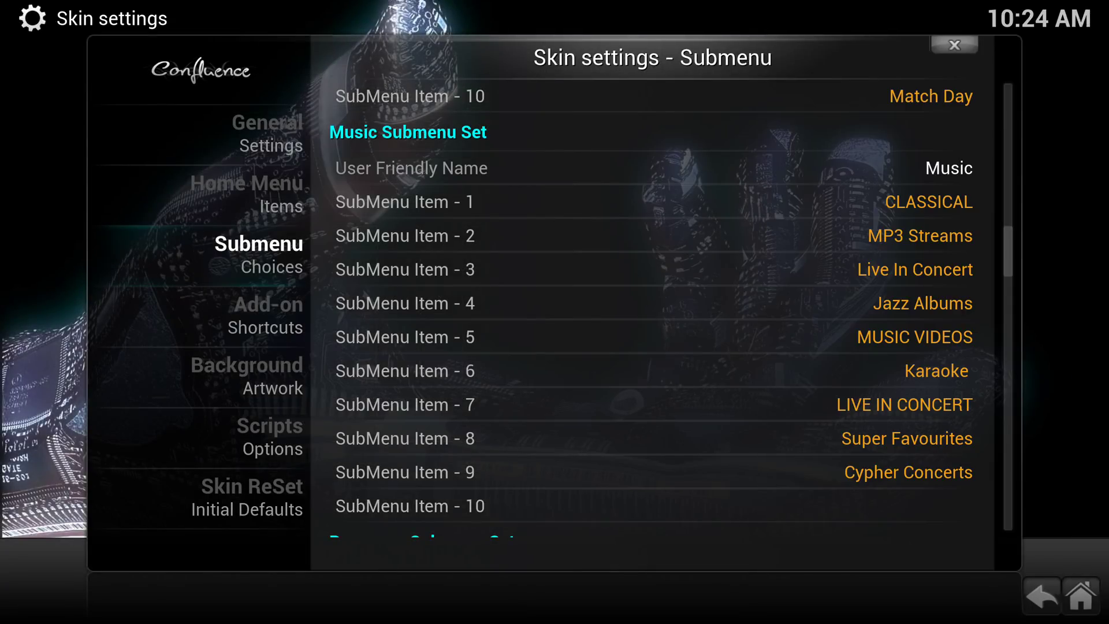
click(1050, 593)
Step: Return home, follow the new Jazz Albums link under Music and open the Top Jazz Albums list
key(Escape)
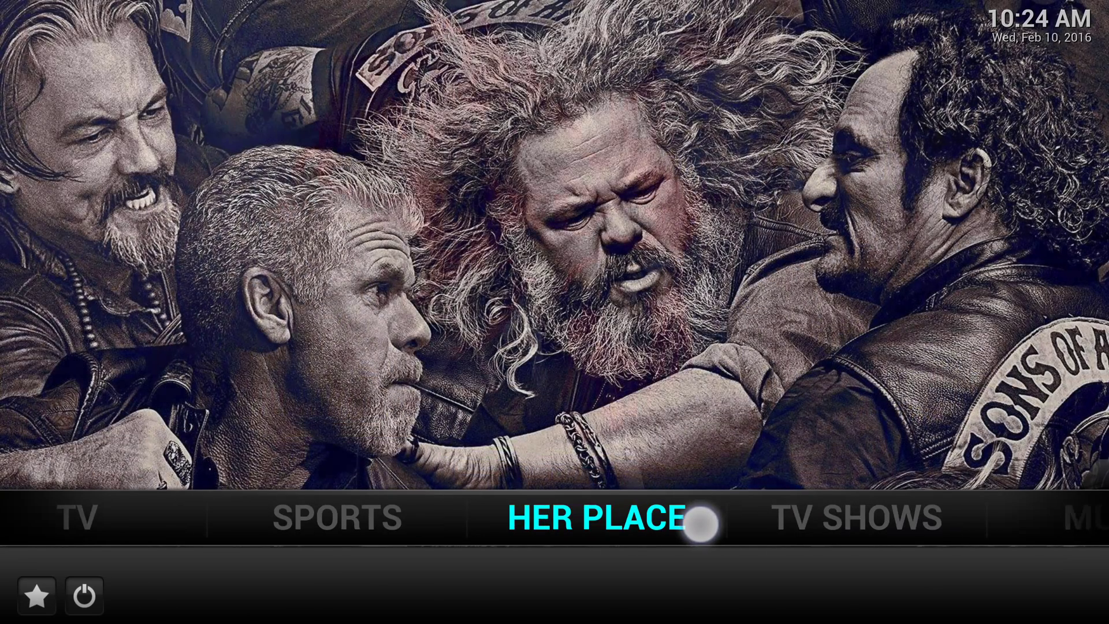
scroll(535, 522, down, 2)
scroll(534, 521, down, 1)
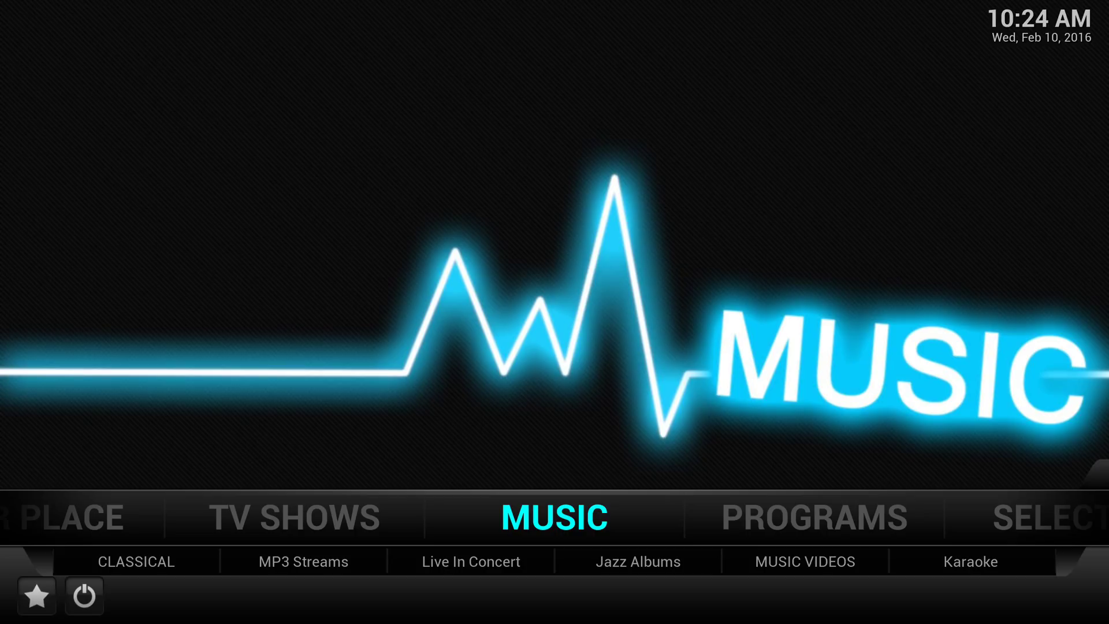
click(661, 565)
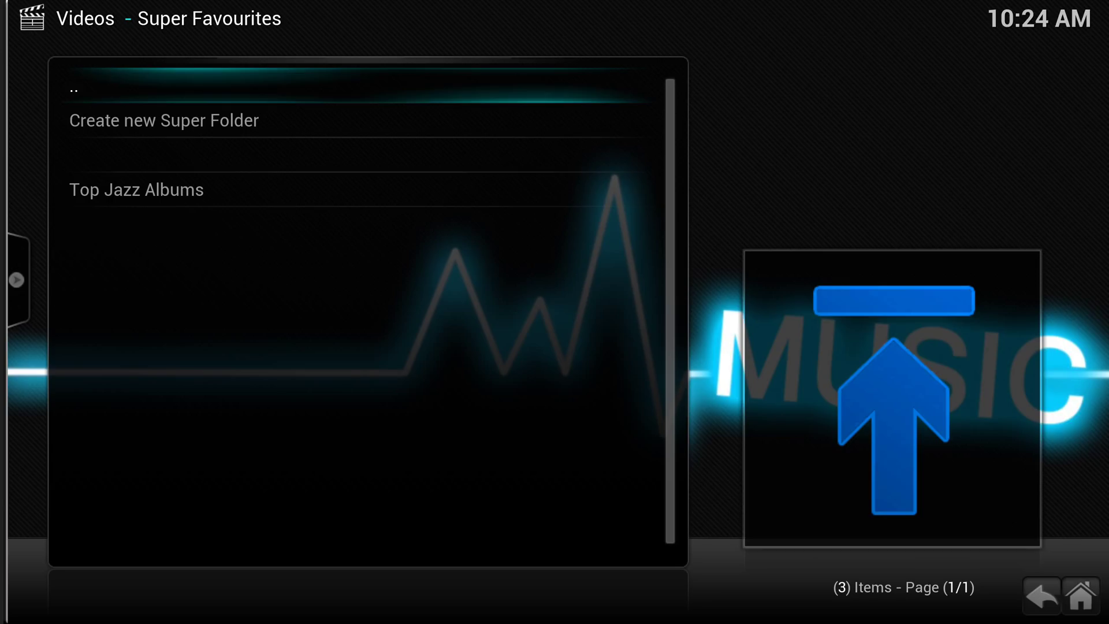
key(Down)
key(Down)
key(Down)
key(Return)
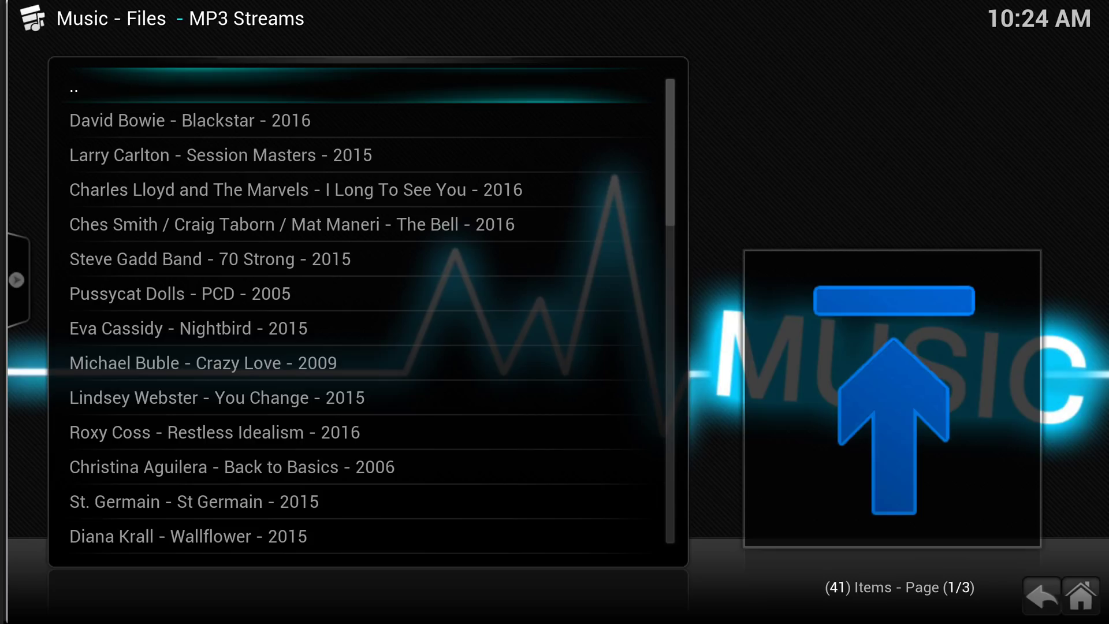
Step: Return to the Kodi home screen and pull down the Android notification shade
click(1081, 597)
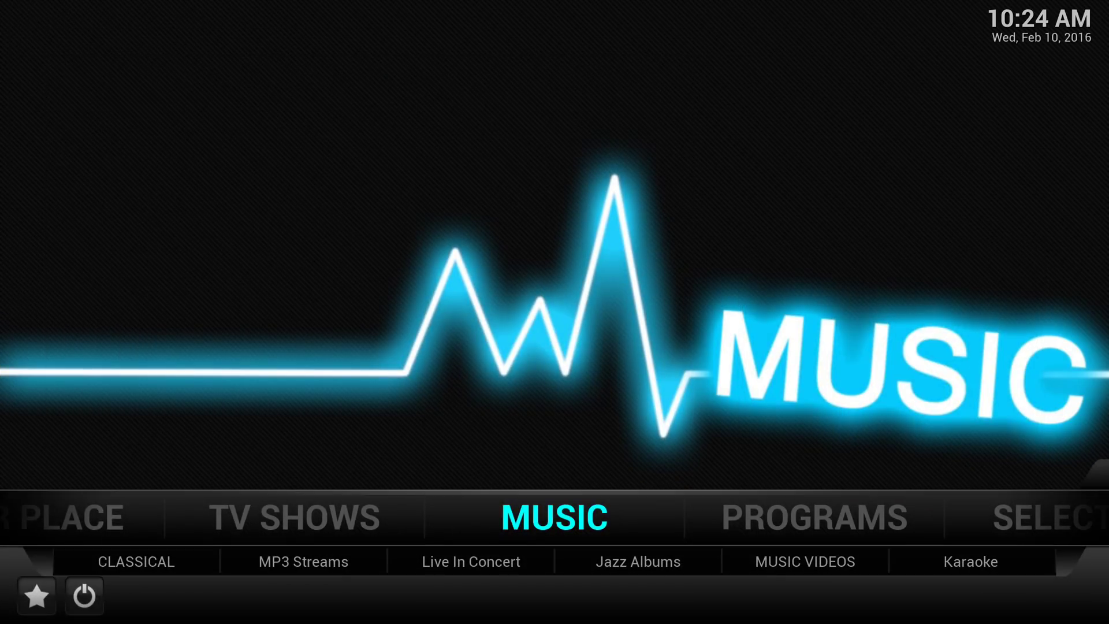
drag(480, 20, 486, 35)
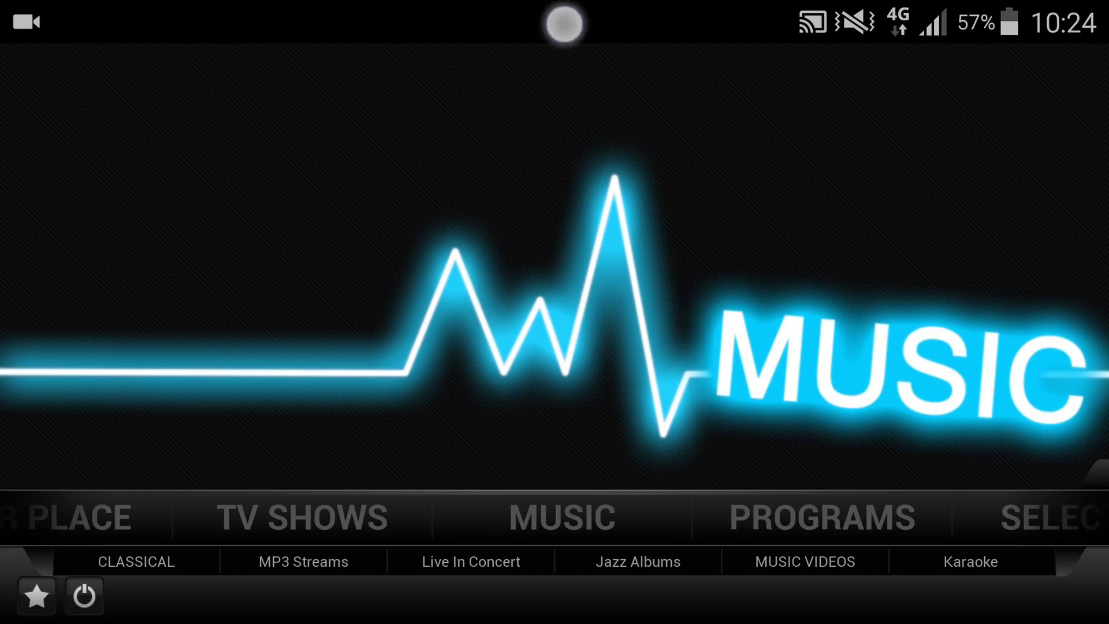
drag(564, 27, 564, 433)
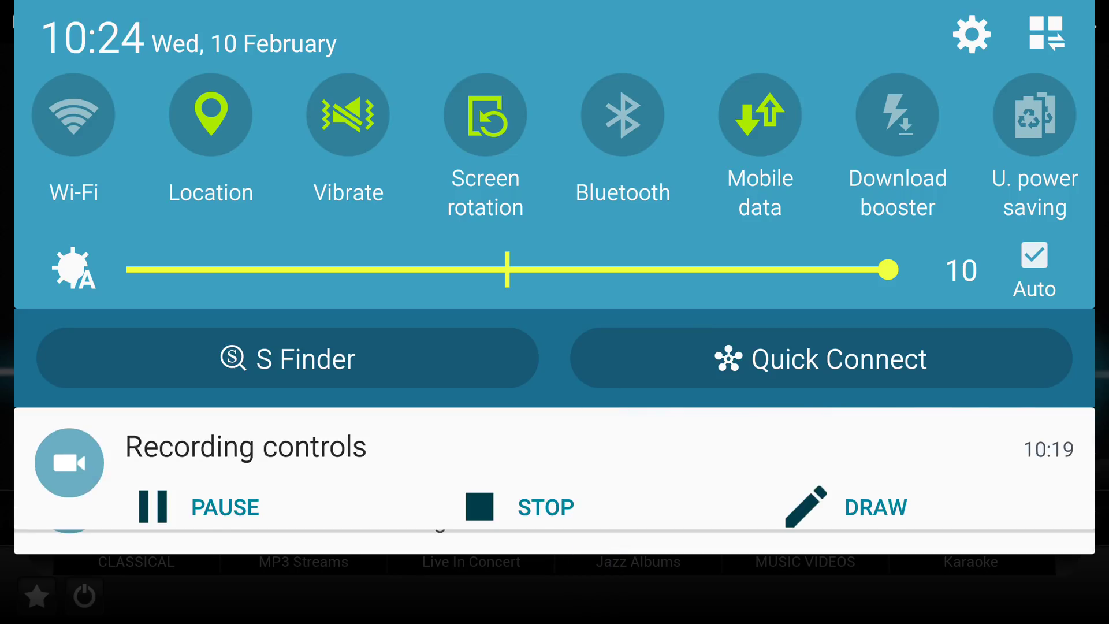